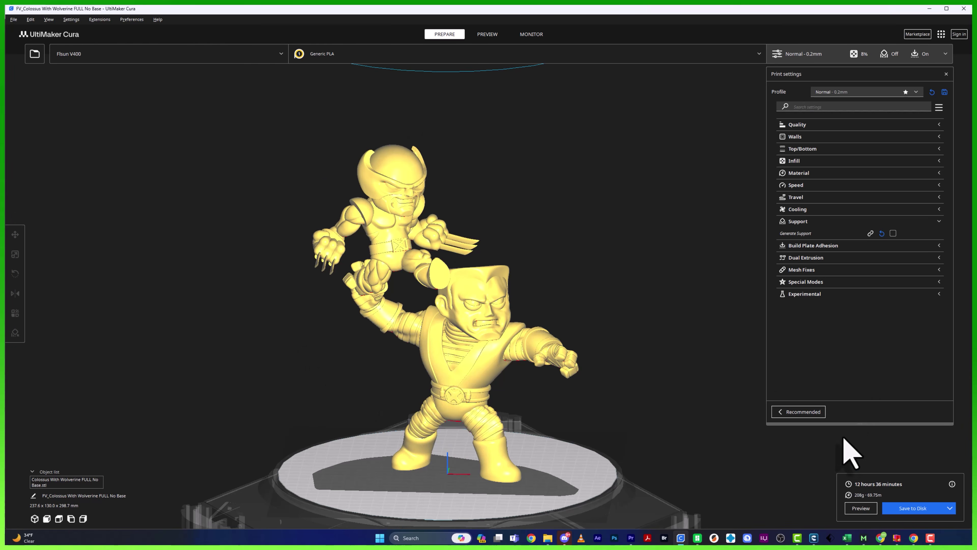
Open the sliced layer preview of the two-figure model and lower the top layer to 1021, at the larger figure's chest.
click(861, 508)
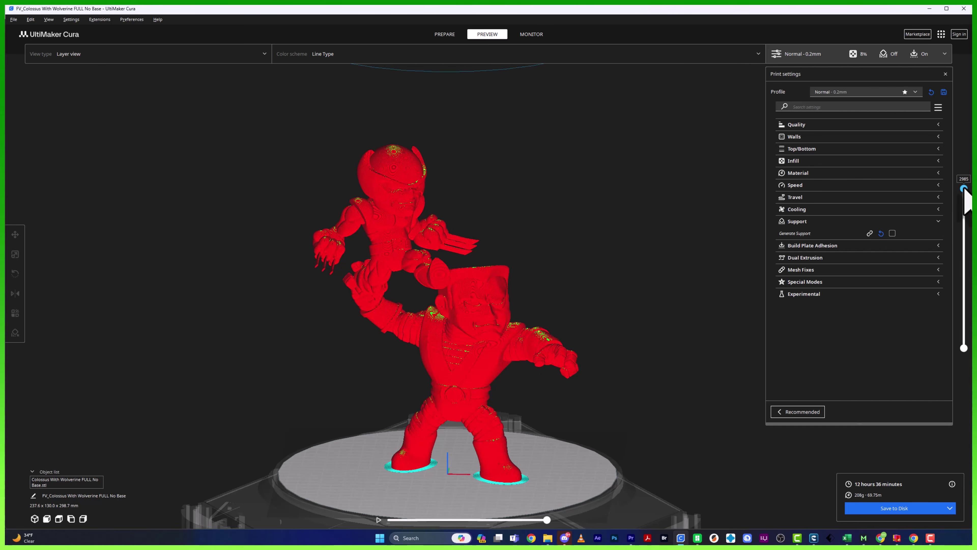
drag(963, 188, 962, 331)
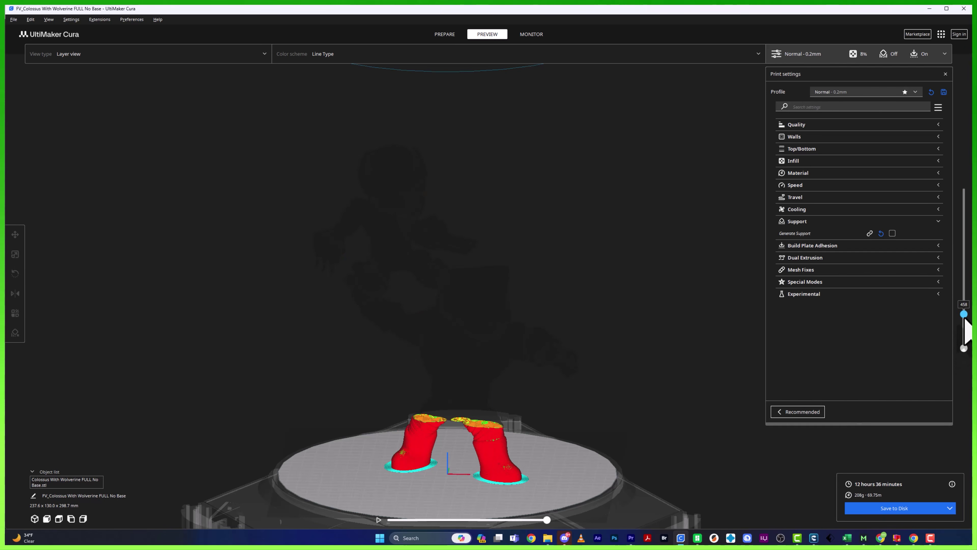
drag(966, 318, 969, 292)
scroll(567, 392, up, 5)
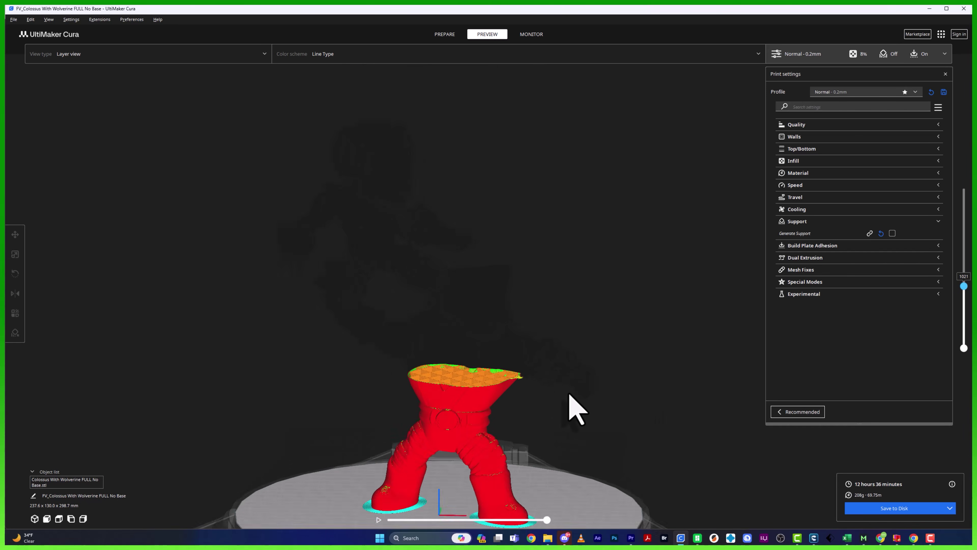
Raise the top layer to about 1030 and inspect the lowest fingertip of the outstretched hand close up.
middle_drag(613, 450, 484, 224)
right_drag(505, 281, 513, 317)
scroll(477, 286, up, 3)
scroll(499, 285, up, 3)
middle_drag(469, 246, 520, 375)
mouse_move(520, 376)
right_down()
mouse_move(537, 350)
mouse_move(530, 388)
right_up()
scroll(666, 406, up, 4)
scroll(666, 405, up, 5)
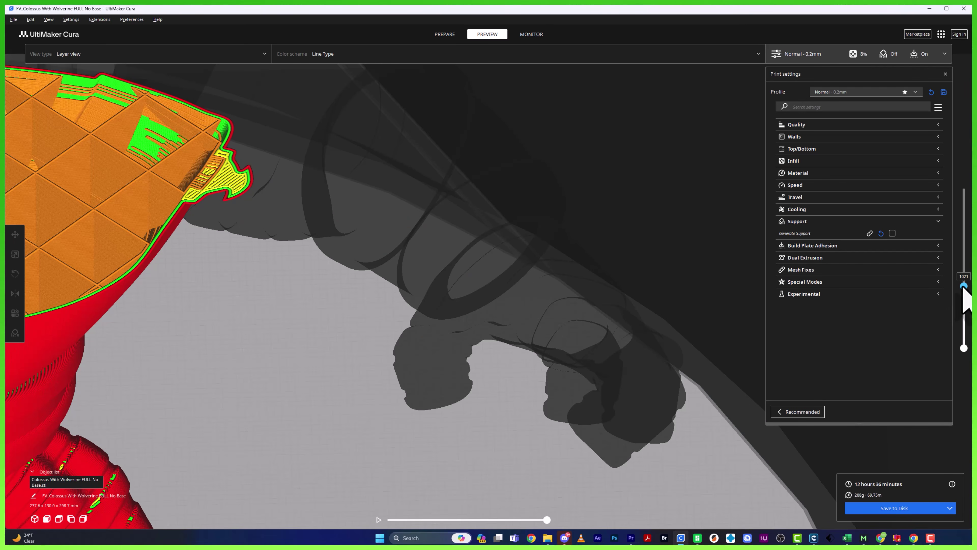
drag(964, 287, 963, 285)
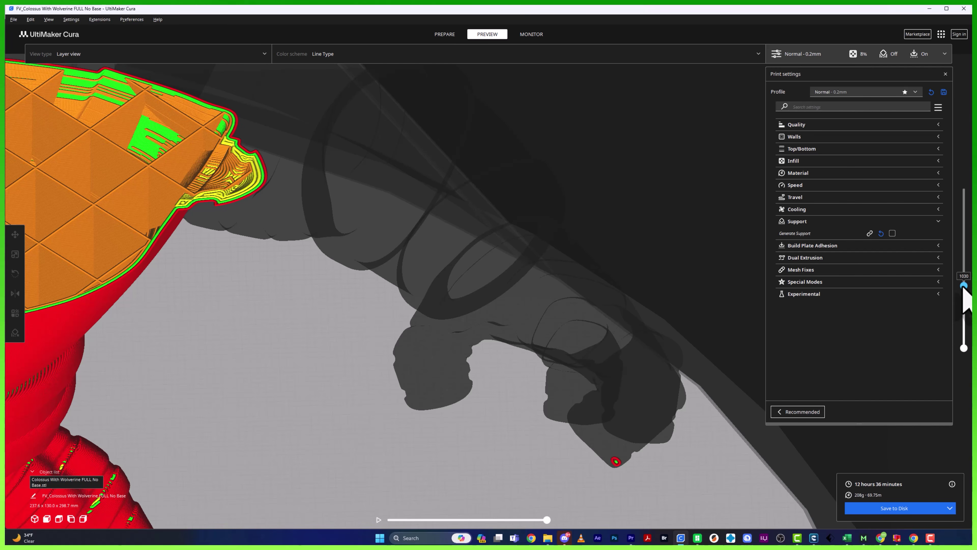
scroll(660, 420, up, 5)
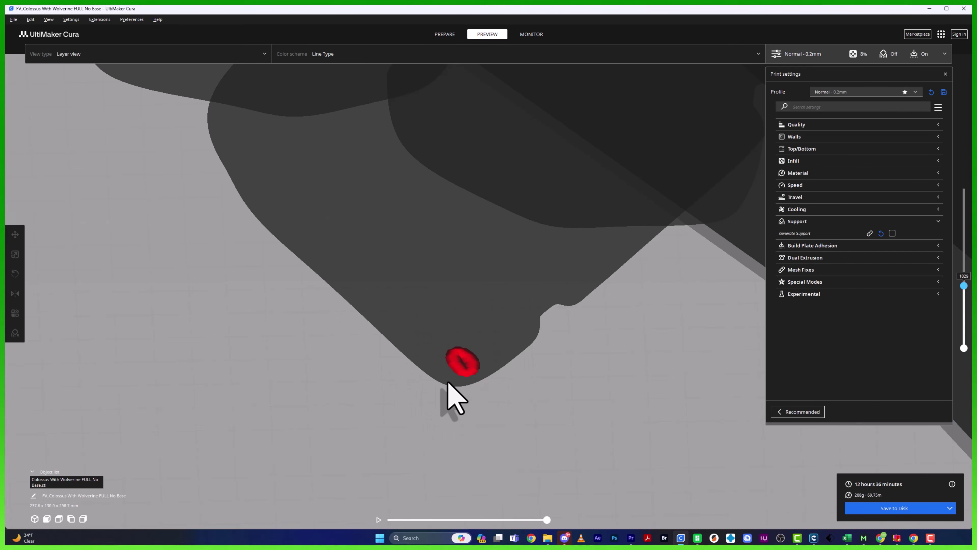
Advance the preview one layer at a time up to layer 1040 to examine how the unsupported fingertip builds up.
key(Up)
key(Up)
key(Up)
key(Up)
key(Up)
key(Up)
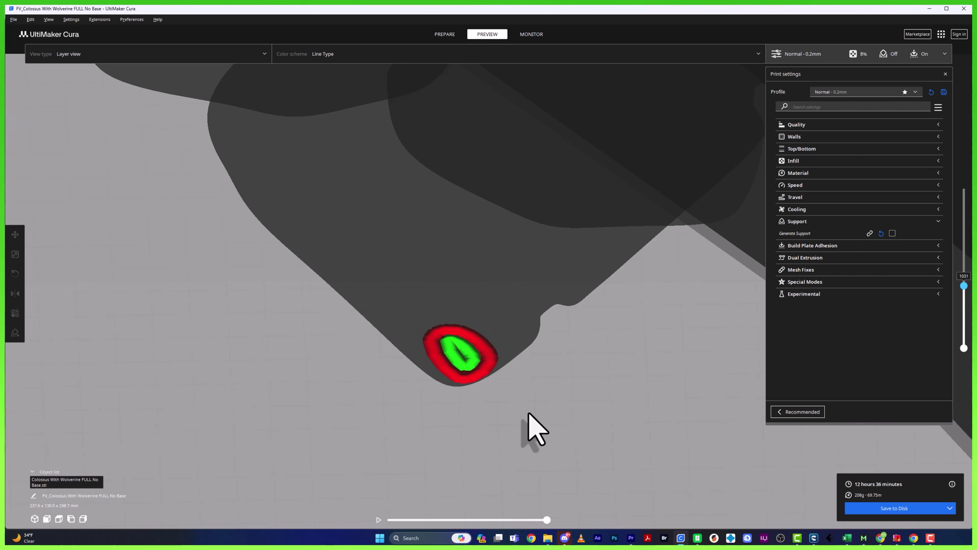
key(Up)
key(Up)
key(Up)
key(Up)
key(Up)
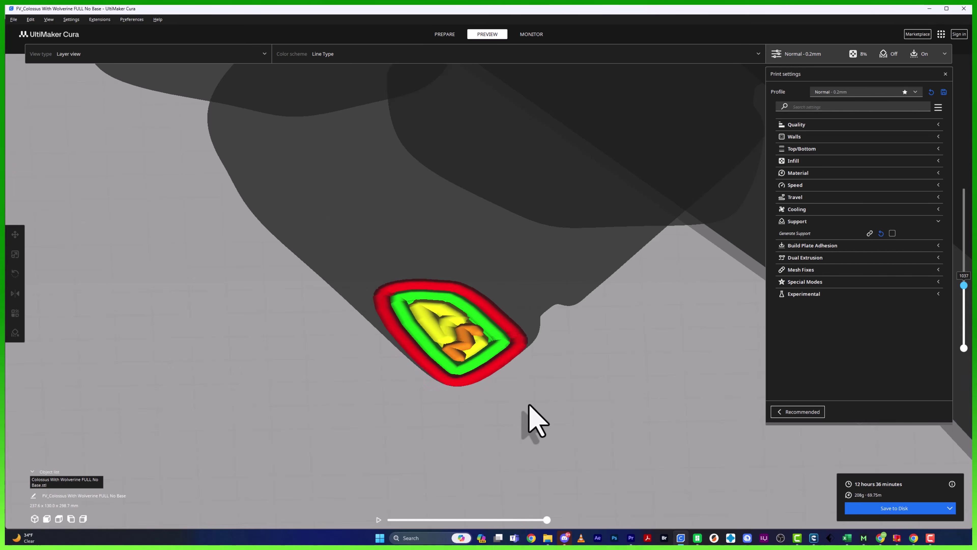
Examine the fingertip section at layer 1040 from above, from the side and in relation to the torso.
scroll(506, 273, down, 5)
scroll(498, 267, up, 2)
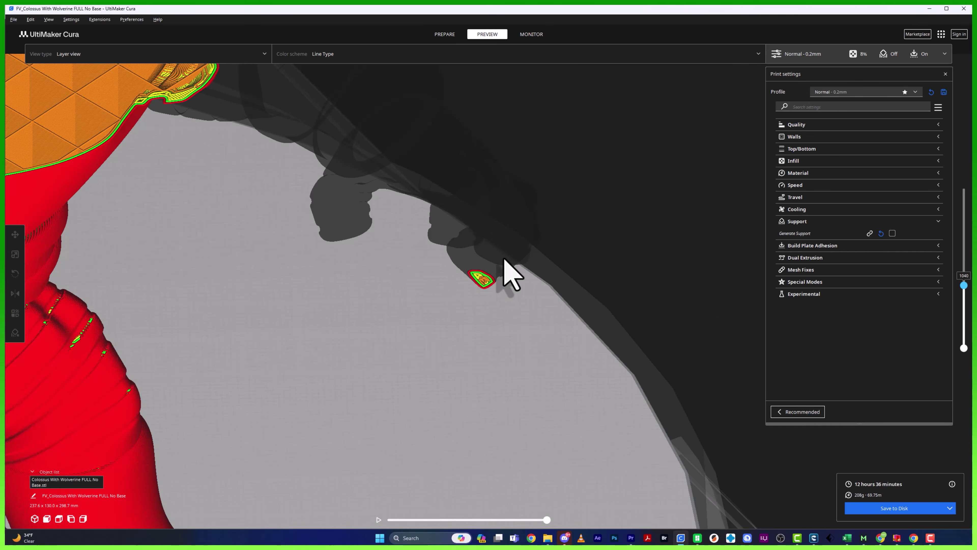
right_drag(473, 373, 523, 317)
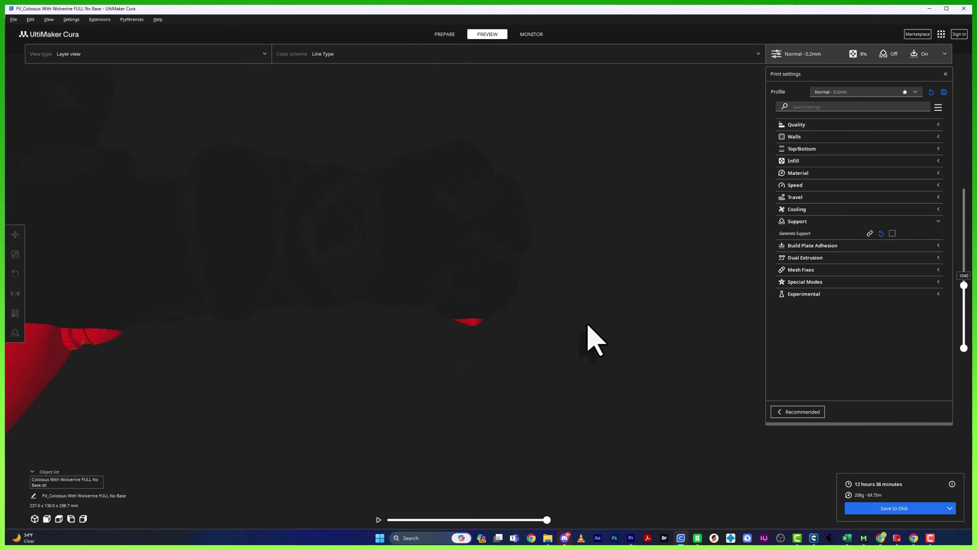
right_drag(594, 311, 492, 297)
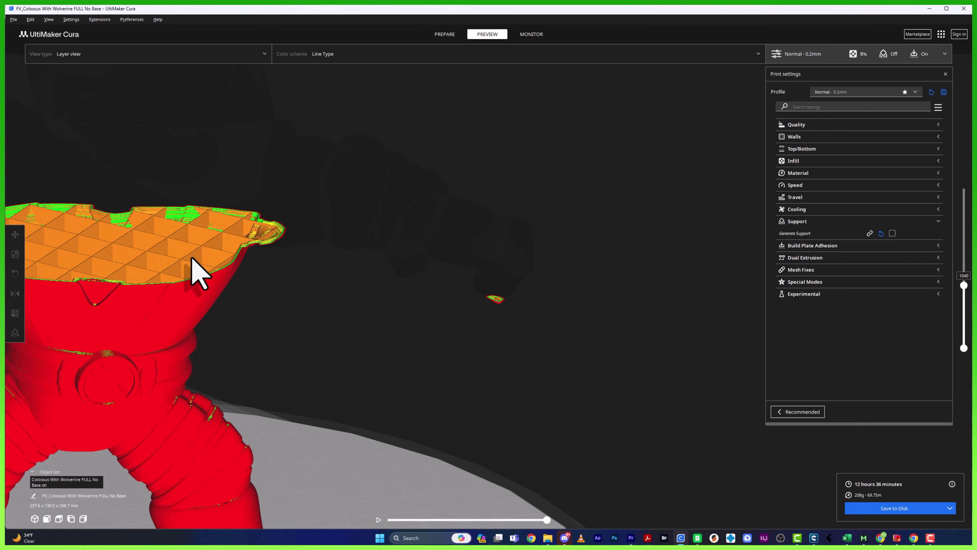
Raise the top layer to 1074 and on to 1097, examining the separate forearm and hand sections of the outstretched arm.
mouse_move(964, 285)
mouse_down()
mouse_move(964, 266)
mouse_move(964, 304)
mouse_move(965, 283)
mouse_up()
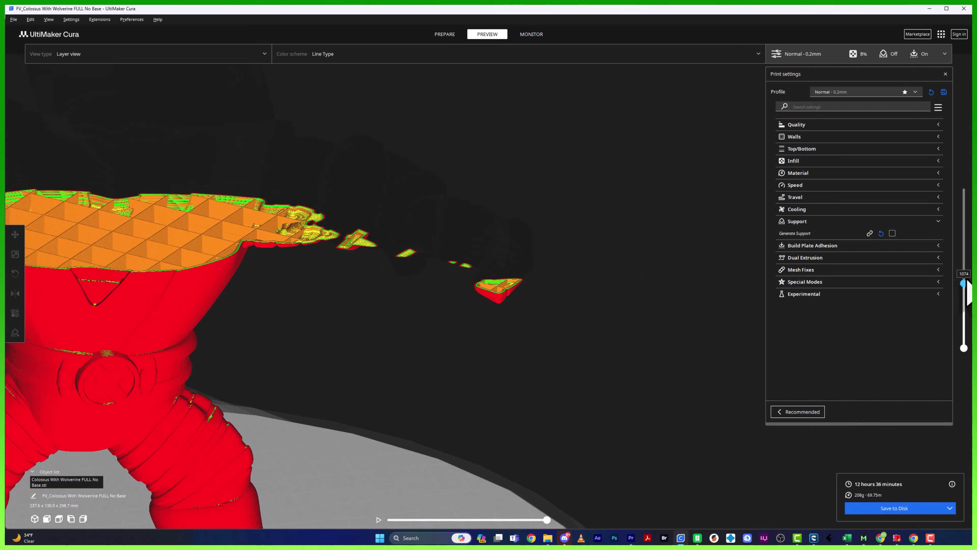
scroll(399, 269, up, 3)
middle_drag(393, 281, 435, 293)
right_drag(447, 298, 451, 325)
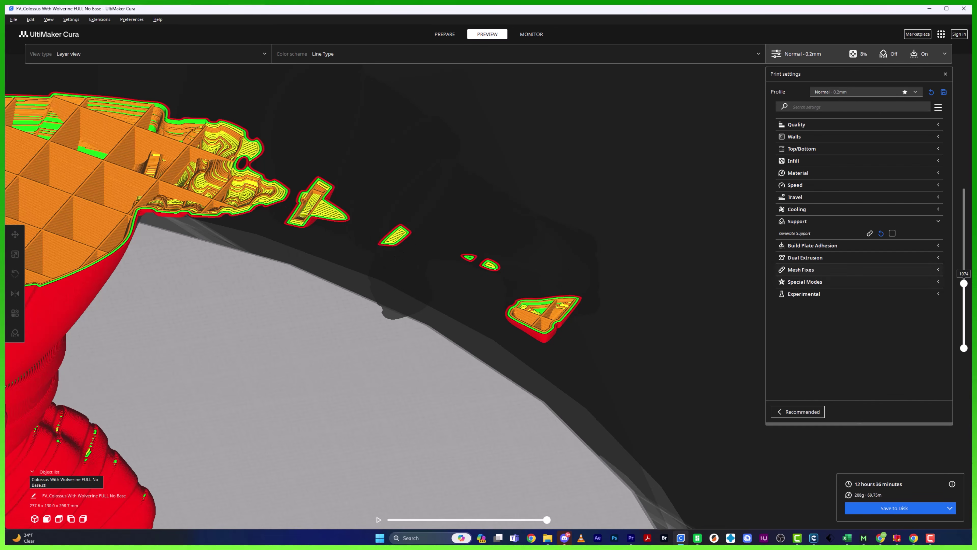
drag(964, 282, 958, 278)
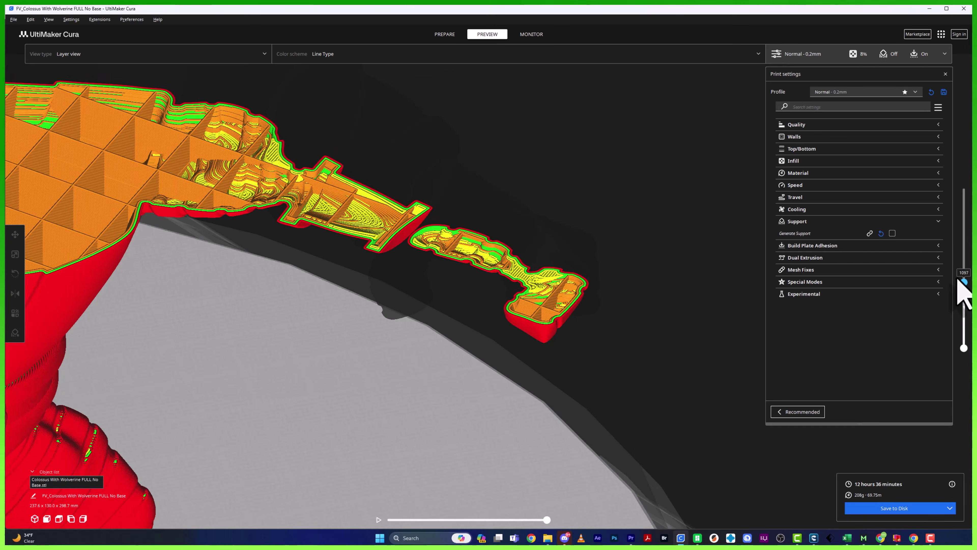
right_drag(455, 319, 536, 285)
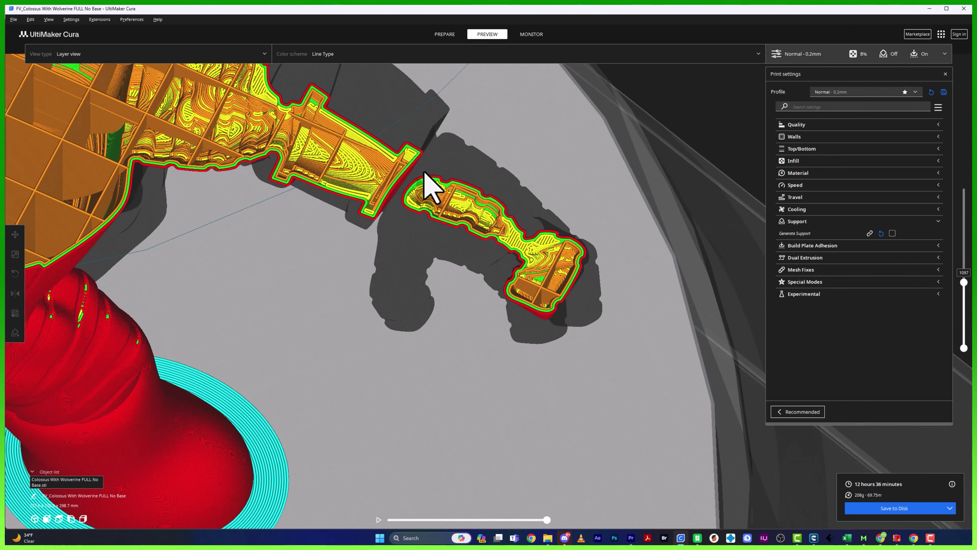
Raise the top layer to 1280 and examine the outstretched arm and hand together with the torso.
drag(965, 284, 963, 273)
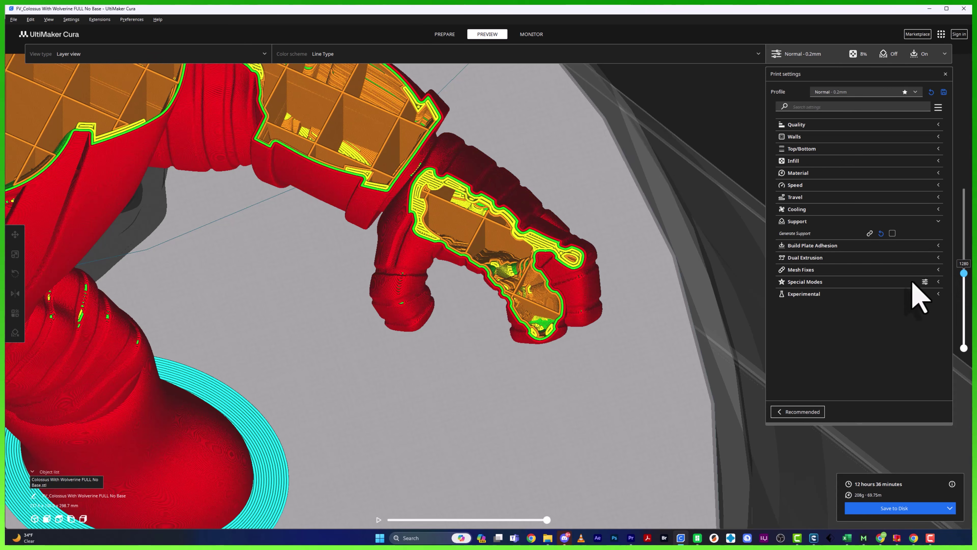
right_drag(537, 421, 114, 312)
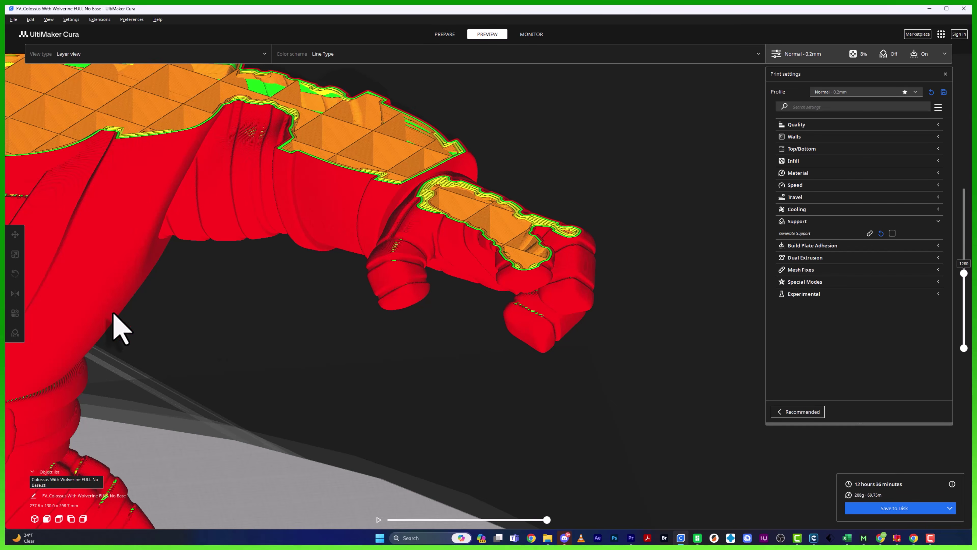
scroll(109, 316, down, 5)
middle_drag(194, 308, 398, 372)
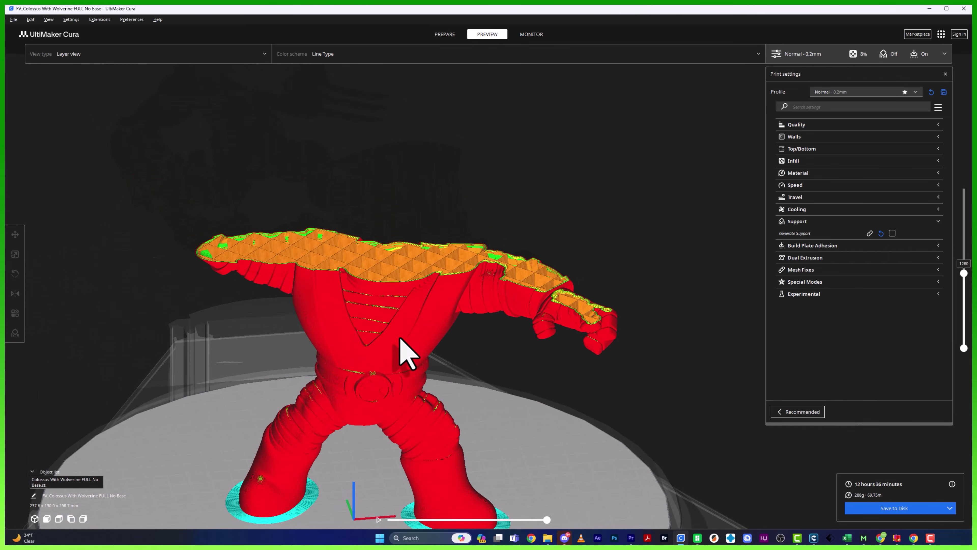
Compare layer 1036 with layer 1295 to check where the outstretched hand starts relative to the body.
drag(964, 272, 966, 290)
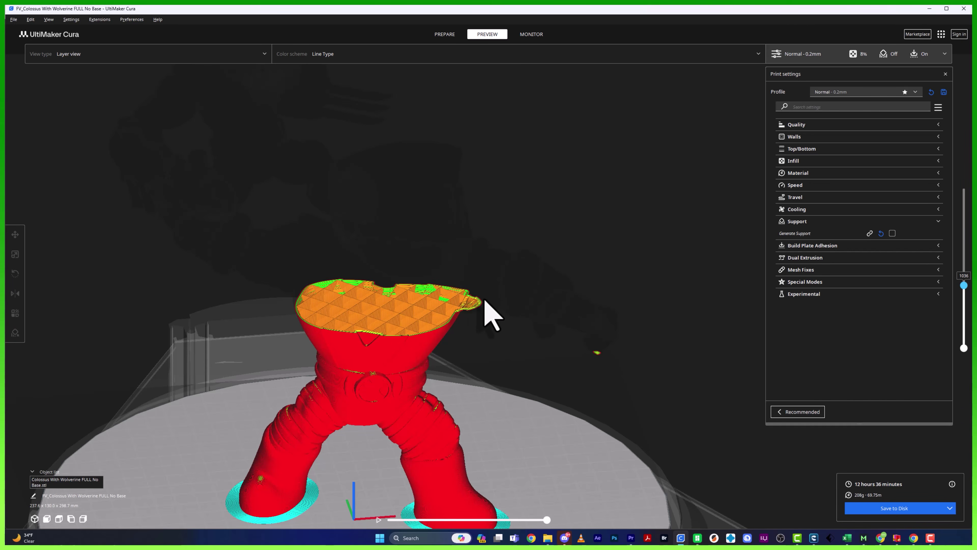
scroll(617, 420, up, 5)
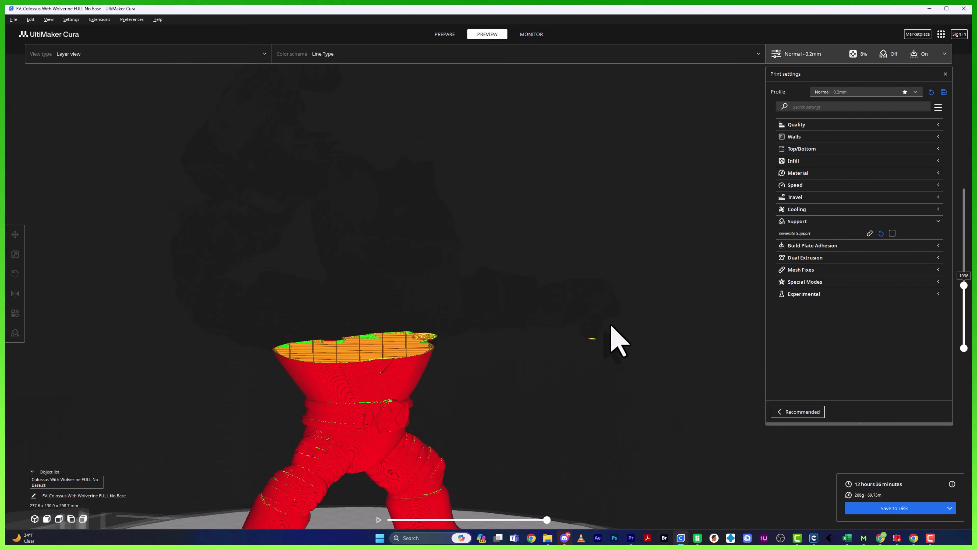
right_drag(639, 339, 512, 382)
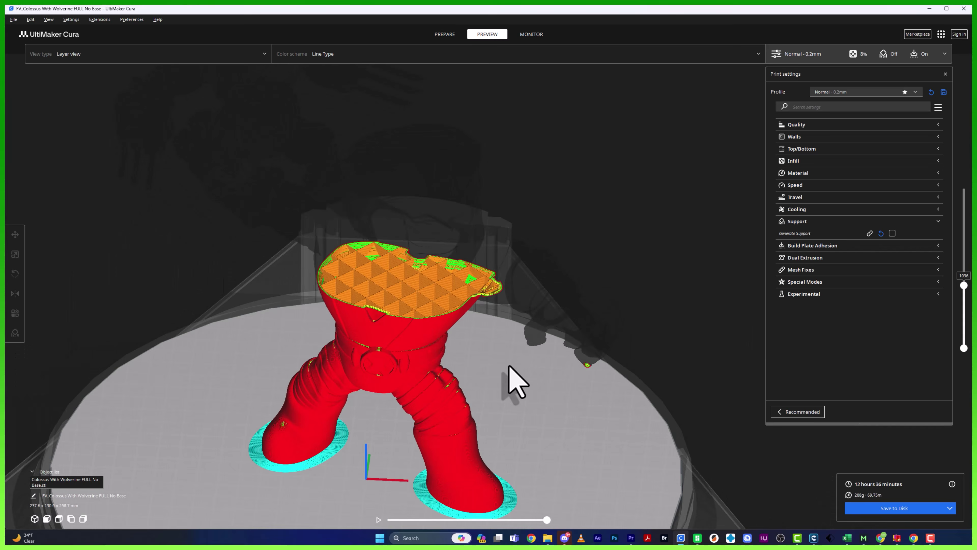
mouse_move(963, 283)
mouse_down()
mouse_move(962, 249)
mouse_move(965, 266)
mouse_up()
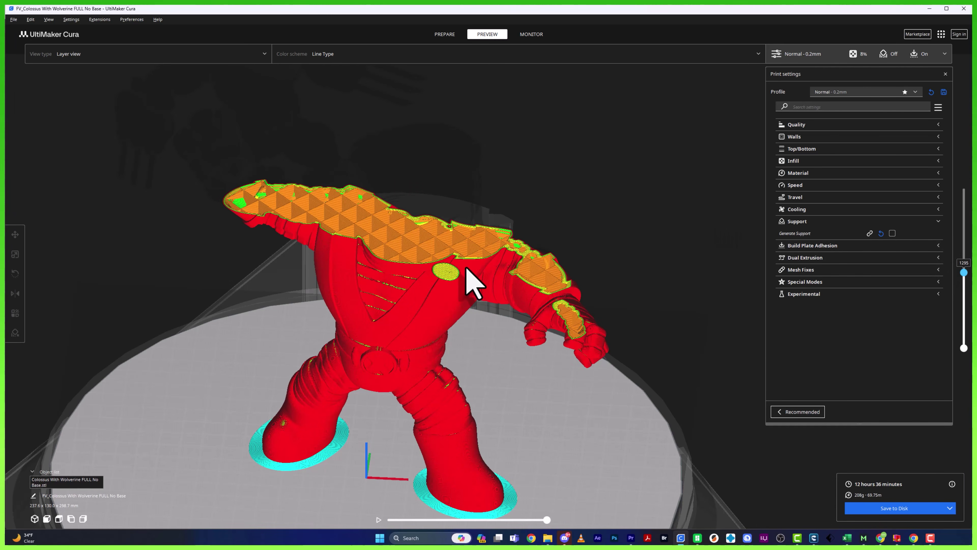
right_drag(471, 298, 841, 364)
Raise the top layer to 2026 and examine the smaller figure's hands and claws up close.
drag(965, 278, 963, 235)
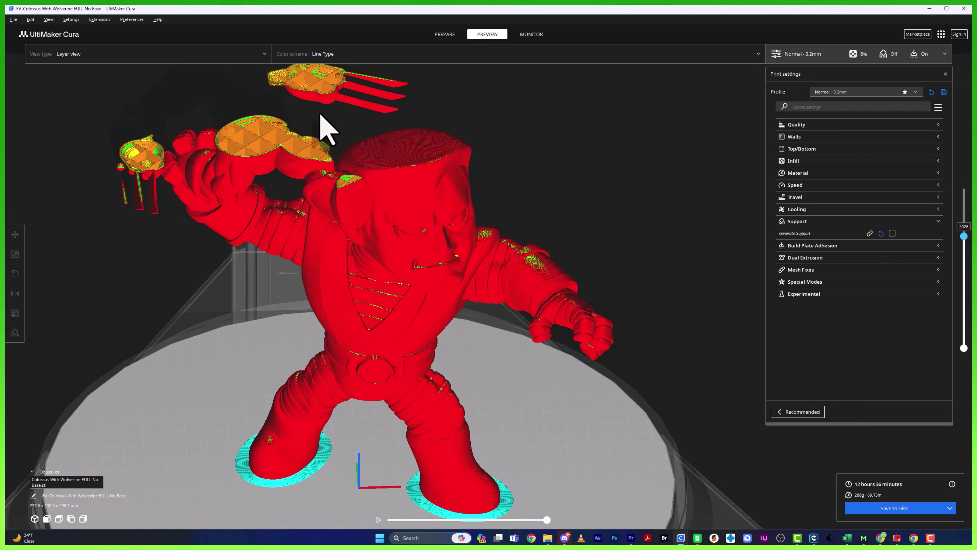
scroll(572, 264, up, 5)
scroll(375, 292, up, 5)
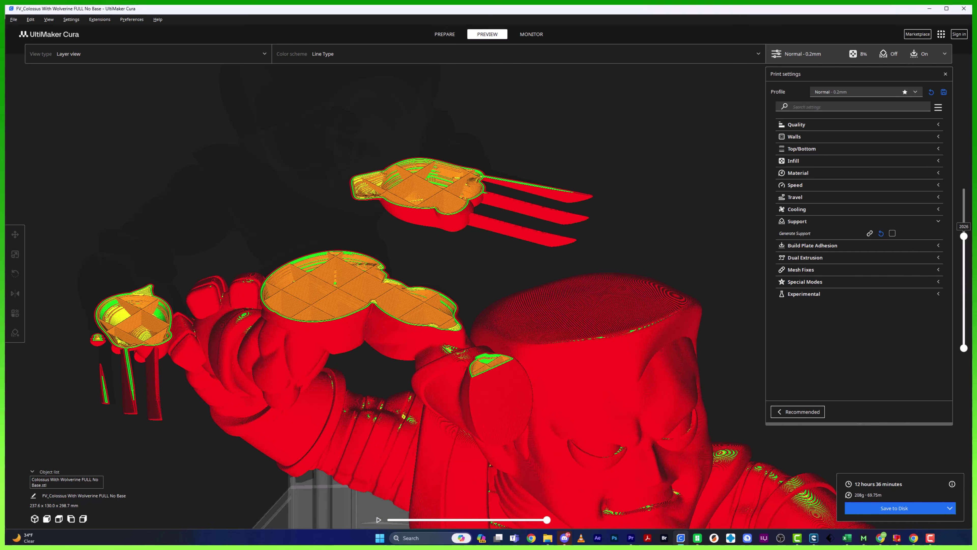
Raise the top layer to 2254 and examine both sets of claws on the smaller figure from several angles.
drag(963, 232, 960, 220)
right_drag(620, 145, 470, 129)
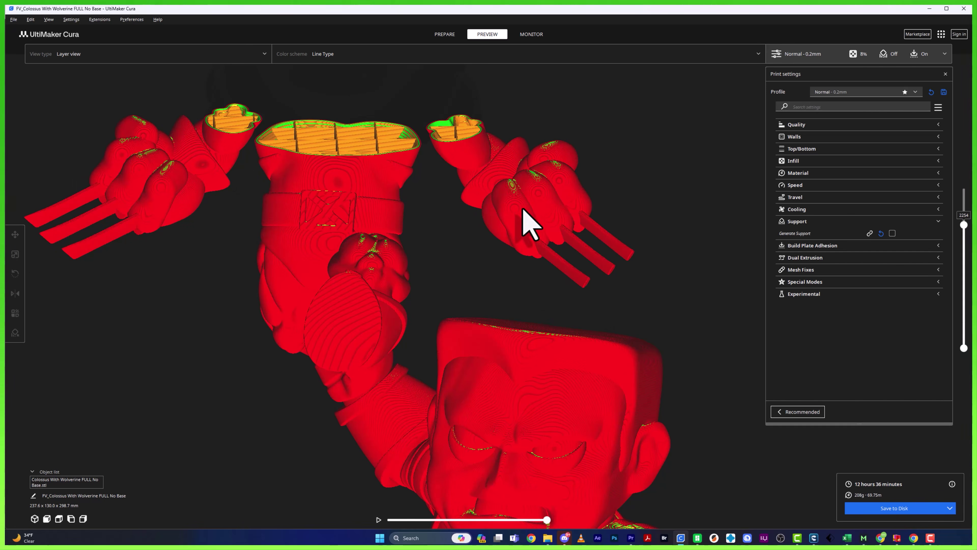
middle_drag(161, 378, 326, 392)
right_drag(169, 406, 235, 400)
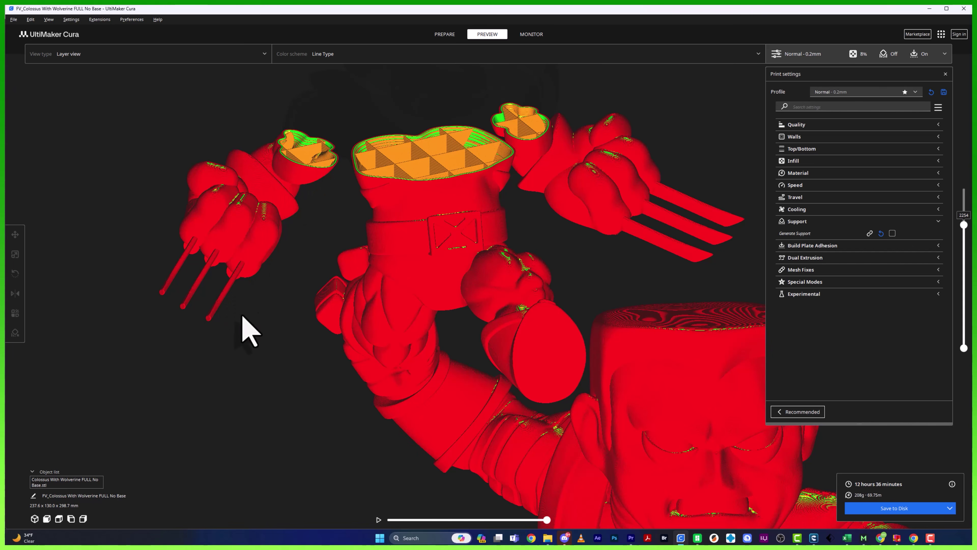
Raise the top layer through 2399 to 2597 and inspect the detached tip beside the smaller figure's head.
right_drag(586, 124, 523, 177)
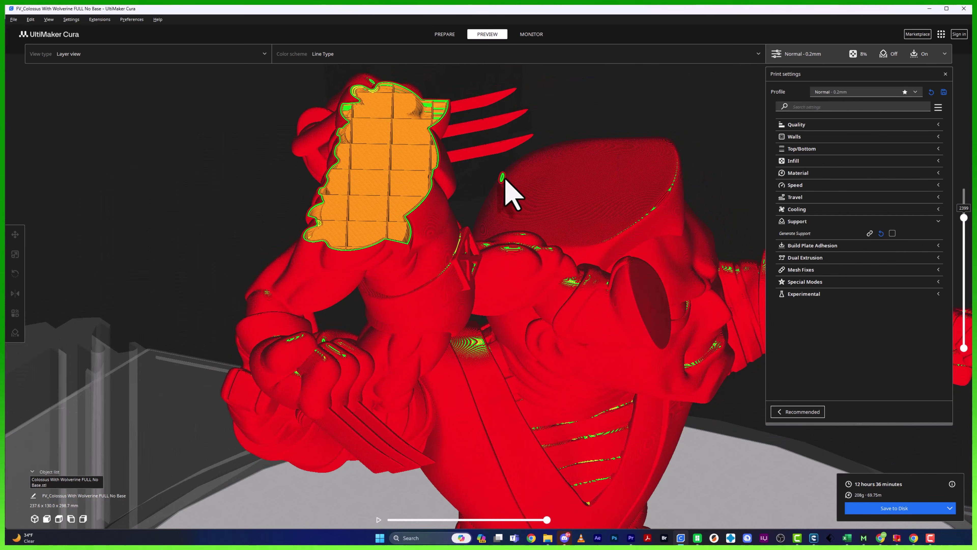
drag(964, 218, 964, 208)
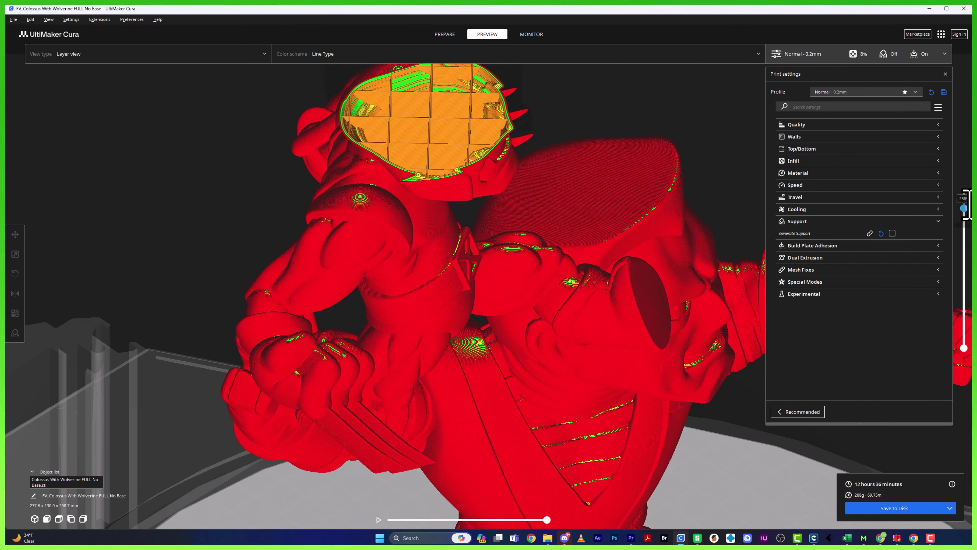
scroll(533, 129, up, 3)
middle_drag(541, 111, 519, 274)
scroll(519, 274, up, 3)
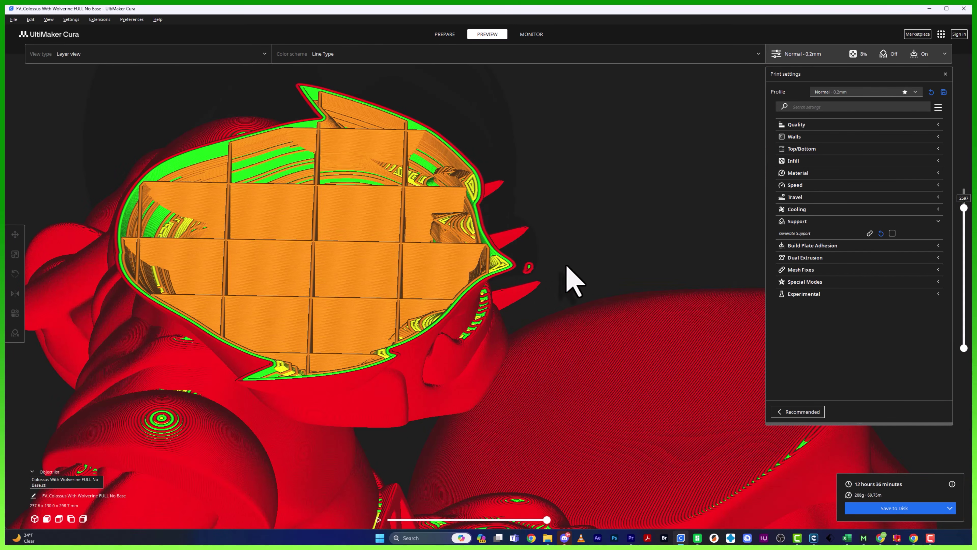
Show the full model up to layer 2985 and lower the top layer to 1120 to recheck the outstretched arm.
drag(964, 208, 964, 186)
scroll(556, 166, down, 6)
right_drag(680, 290, 566, 270)
middle_drag(595, 292, 308, 175)
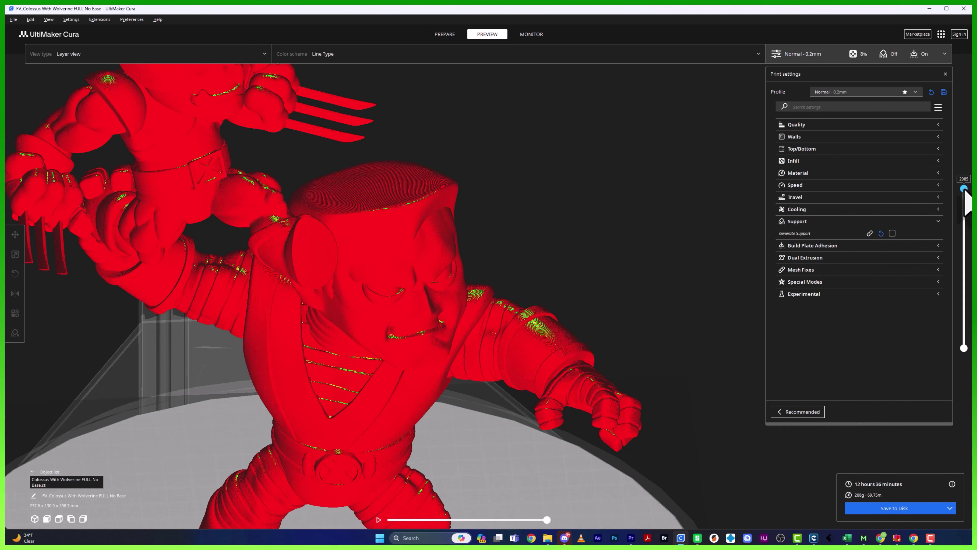
drag(966, 201, 968, 284)
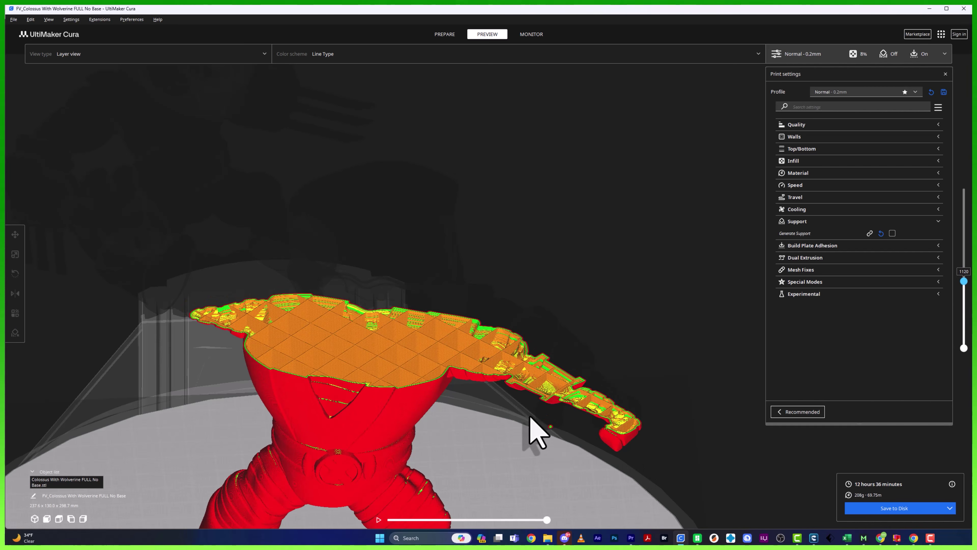
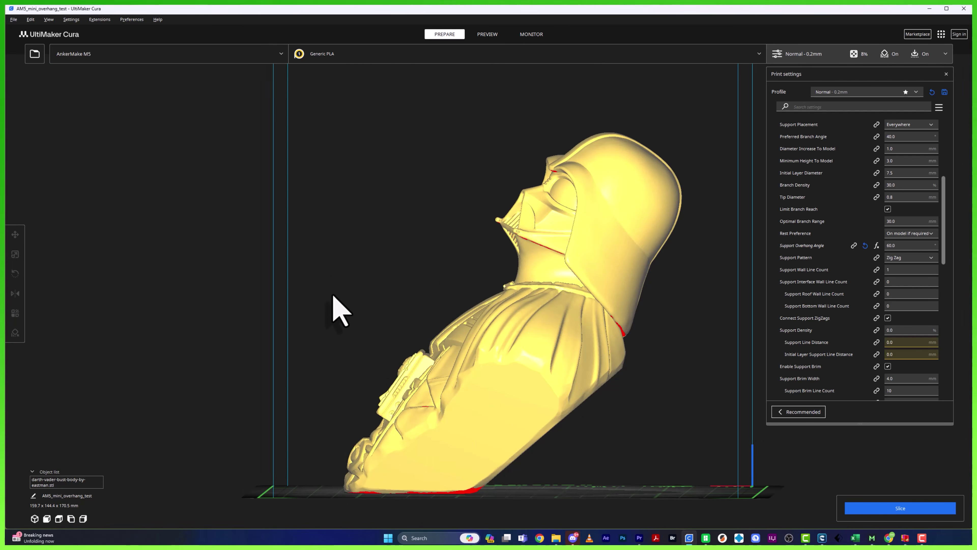
Examine the Darth Vader bust's front and chin area, and read the description of the Support Overhang Angle setting.
right_drag(332, 298, 628, 340)
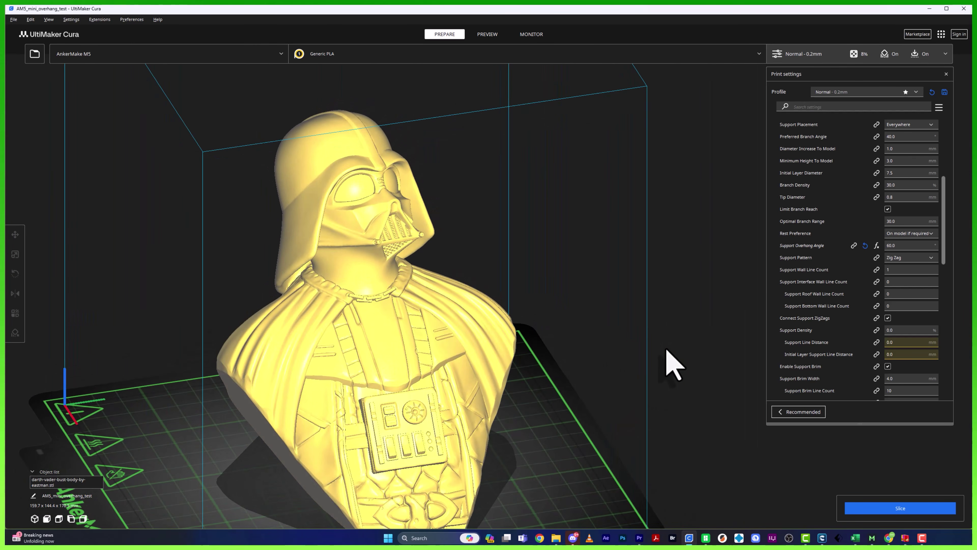
mouse_move(835, 246)
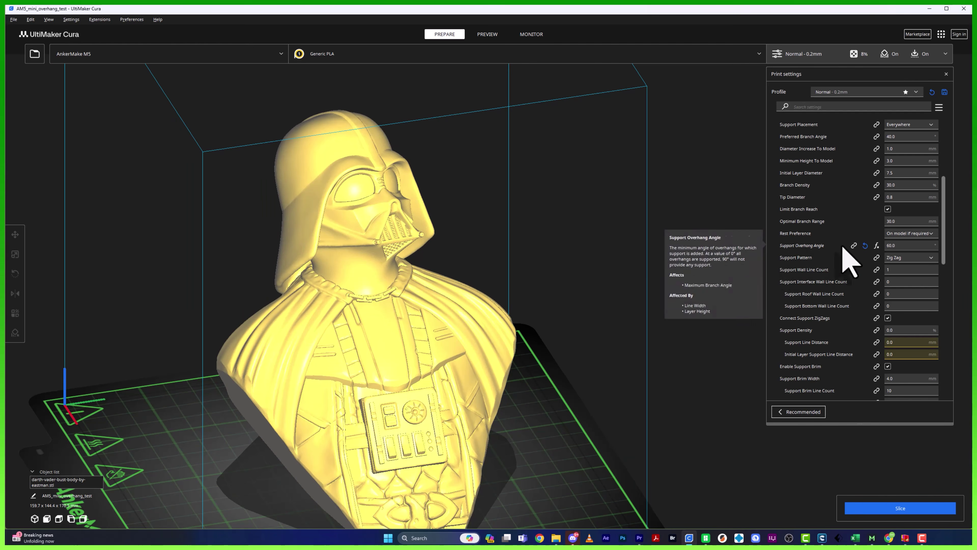
scroll(500, 258, up, 3)
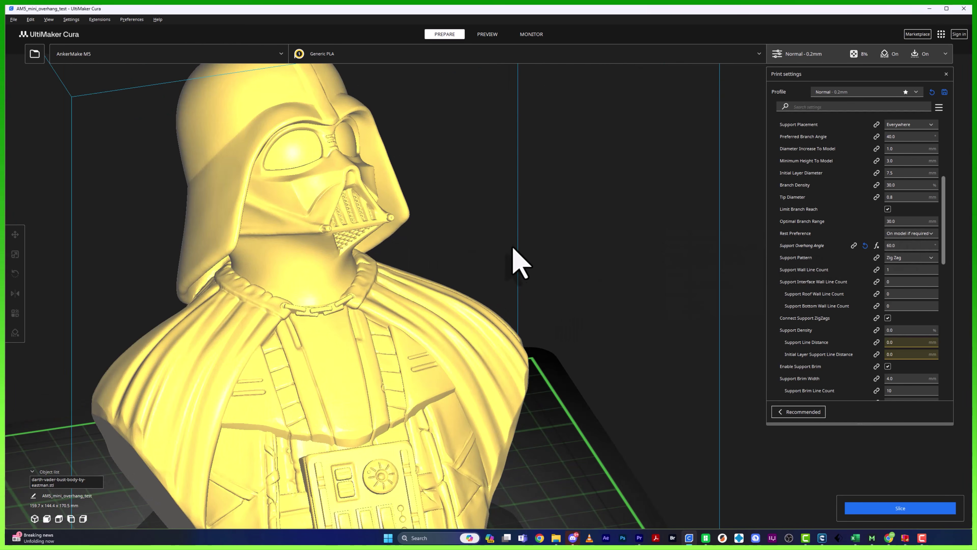
Examine the marked overhangs under the Darth Vader bust's mask, cheek and helmet rim from below.
right_drag(599, 311, 422, 277)
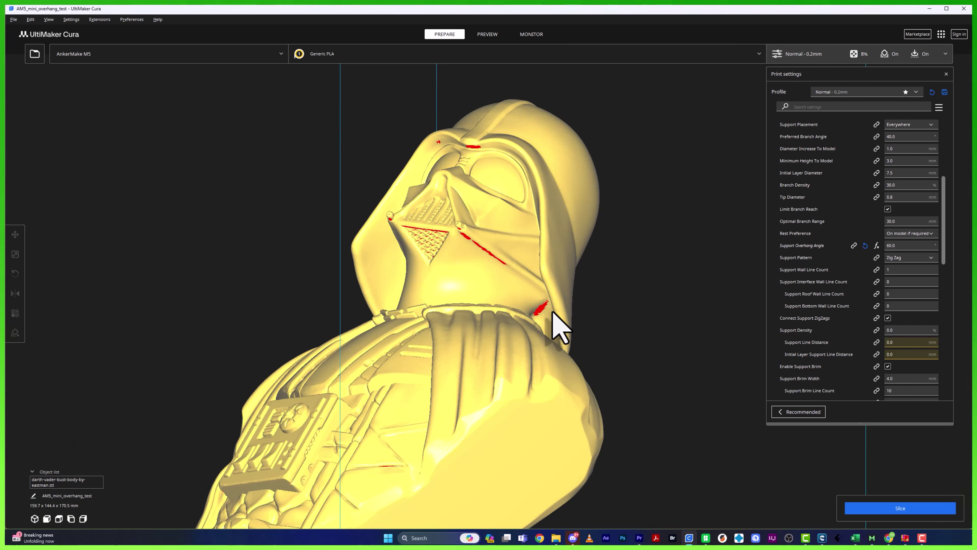
scroll(415, 308, up, 5)
scroll(400, 148, down, 3)
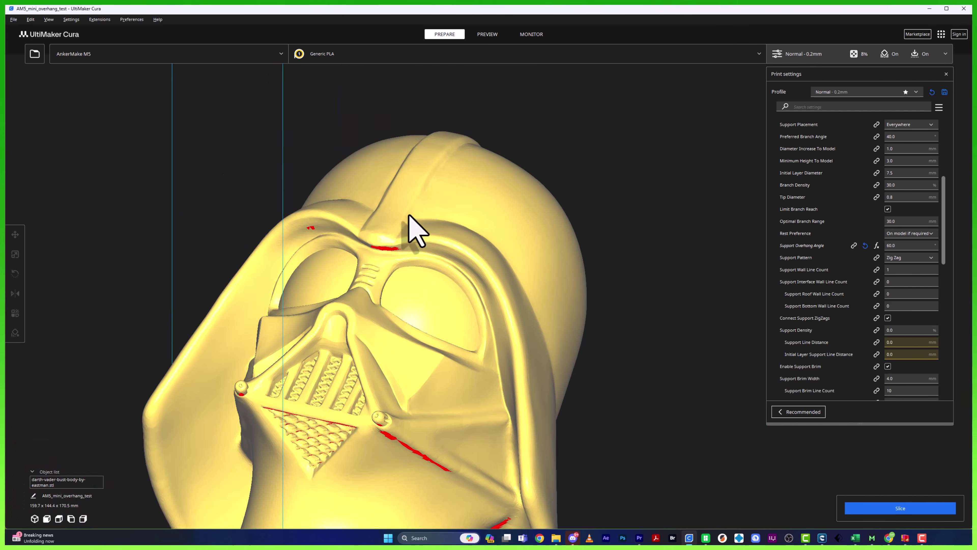
middle_drag(596, 458, 609, 398)
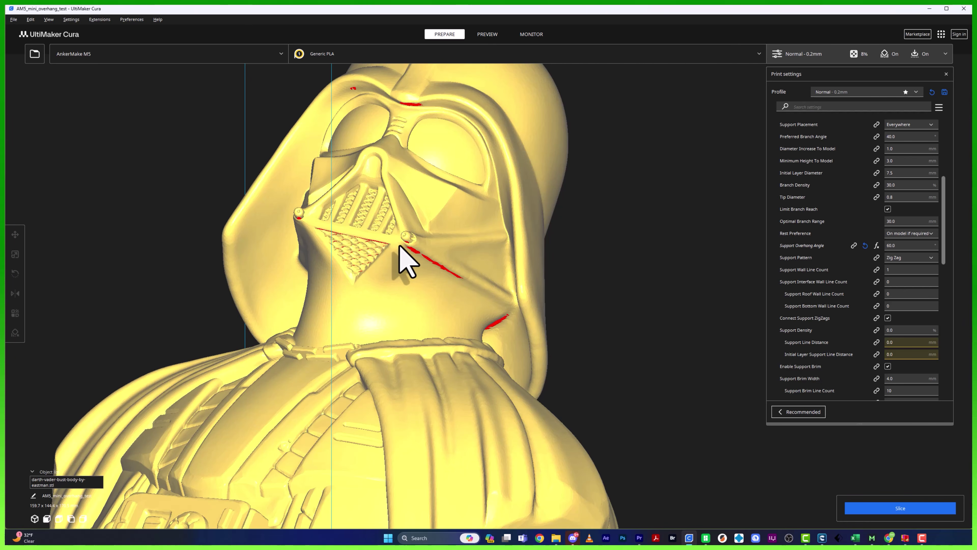
right_drag(629, 377, 548, 382)
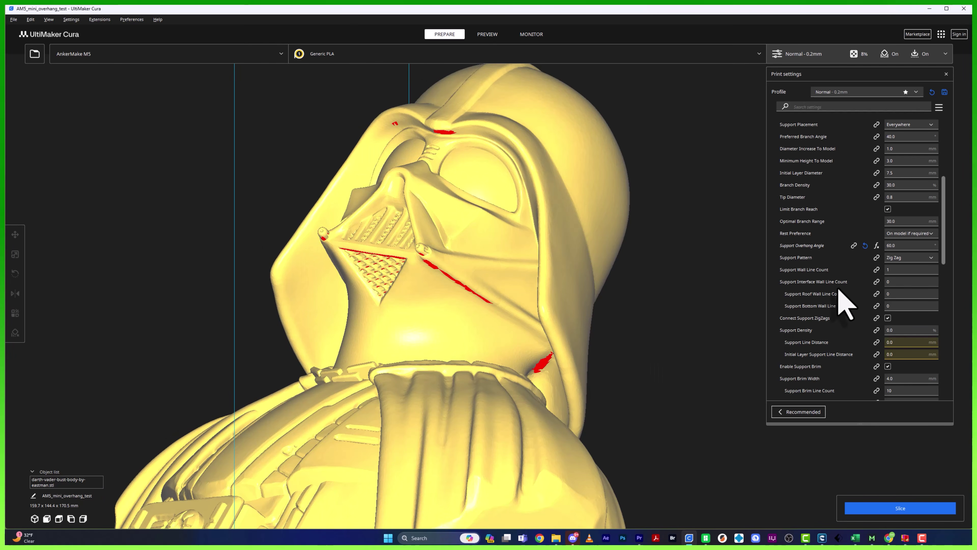
Set the Support Overhang Angle to 65° and check the bust's face, chest and base for marked overhangs.
scroll(881, 242, up, 1)
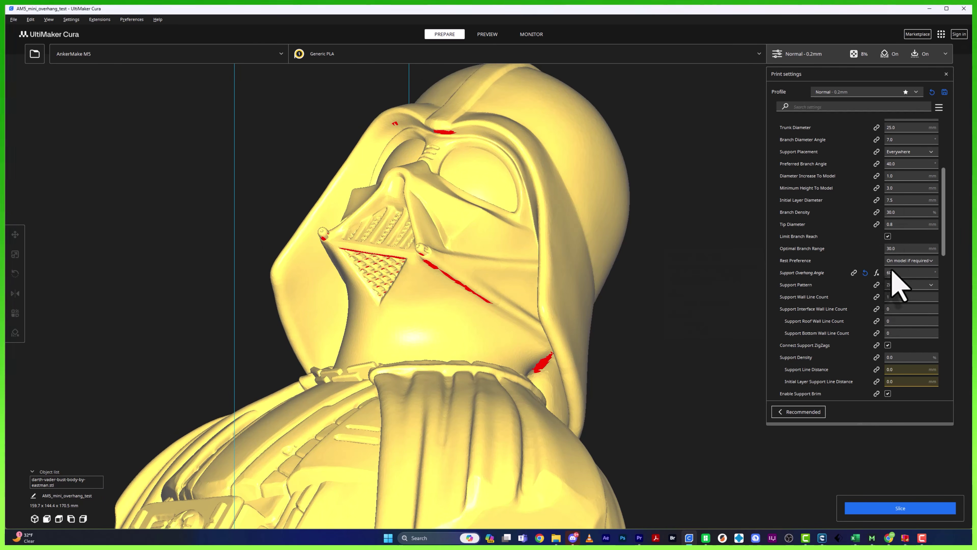
mouse_move(890, 272)
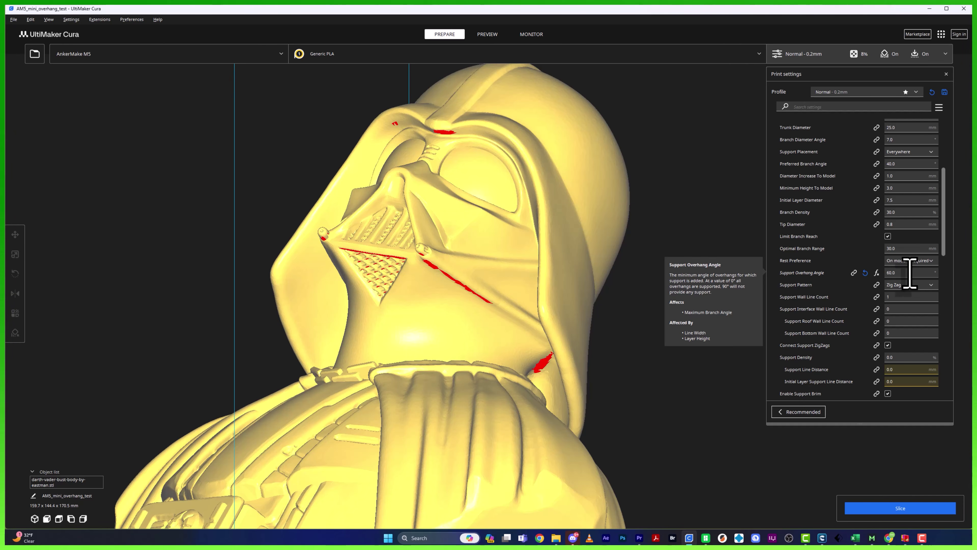
triple_click(909, 272)
text(65)
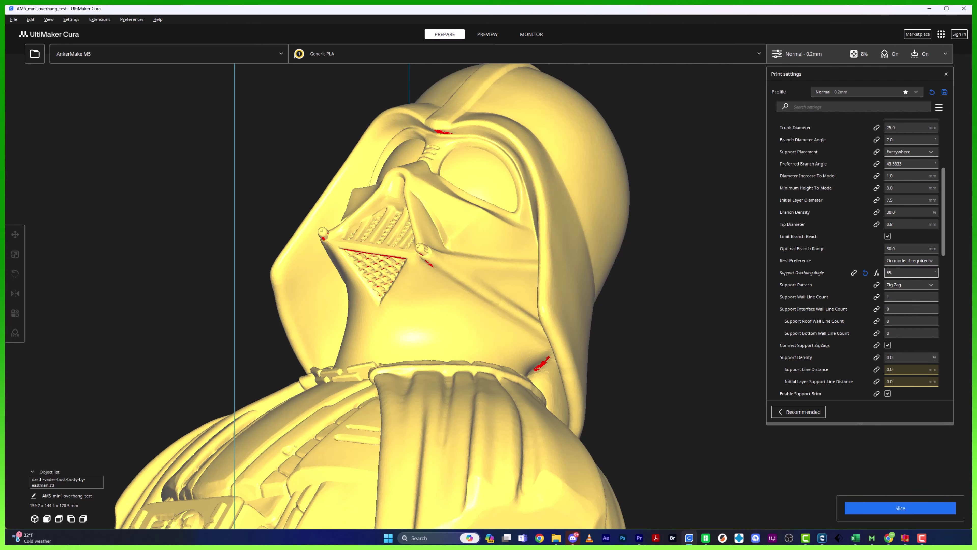
click(705, 332)
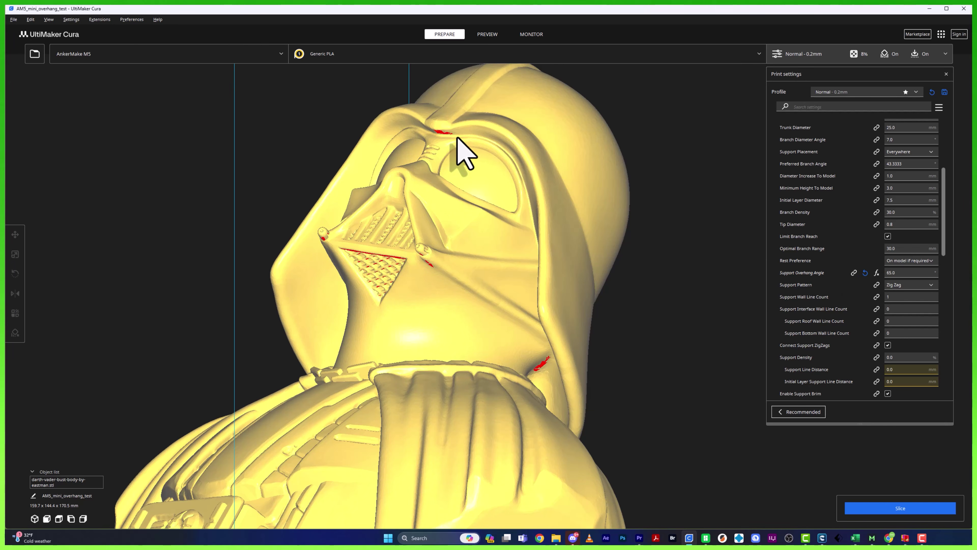
middle_drag(645, 403, 714, 241)
right_drag(662, 373, 682, 475)
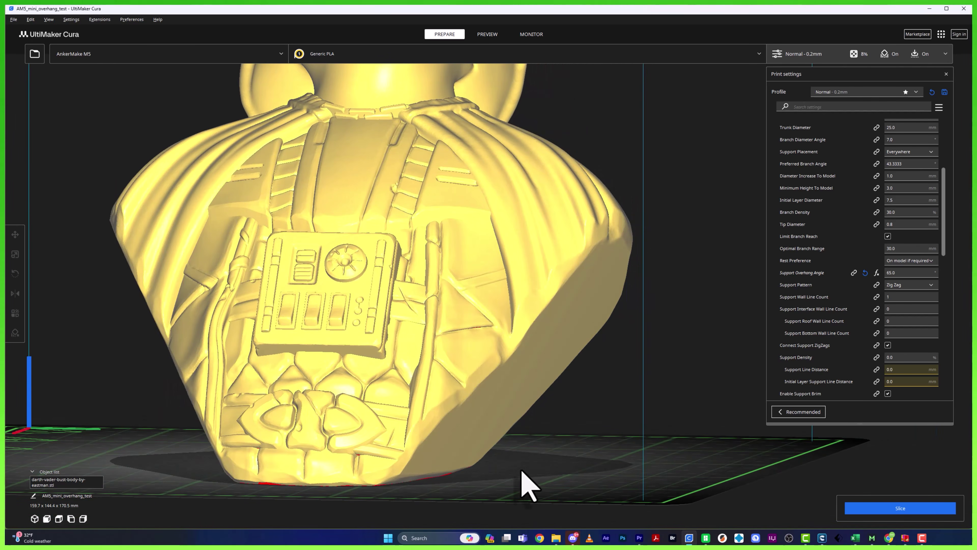
right_drag(632, 375, 555, 249)
scroll(640, 354, up, 1)
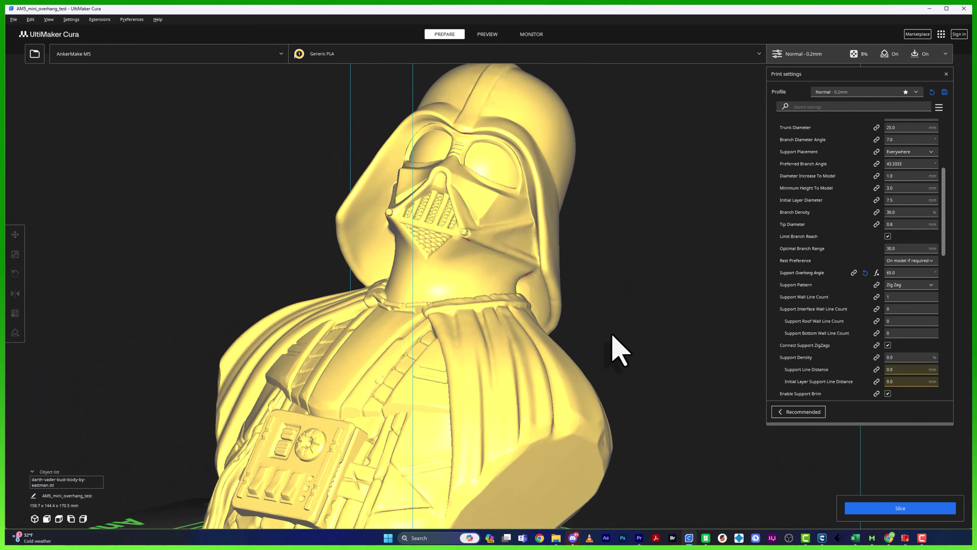
Set the Support Overhang Angle to 70° and check the underside of the bust's mask.
mouse_move(866, 229)
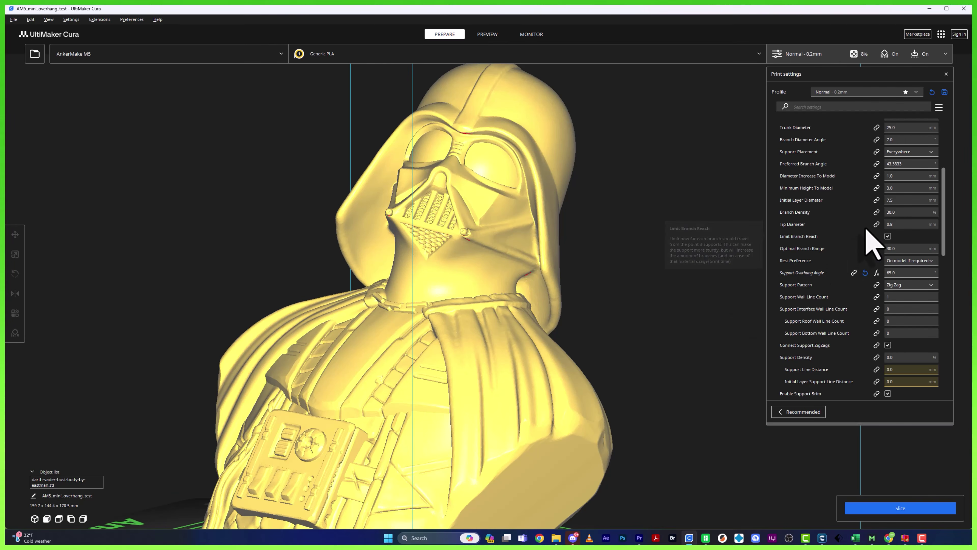
scroll(589, 291, up, 1)
scroll(657, 258, up, 1)
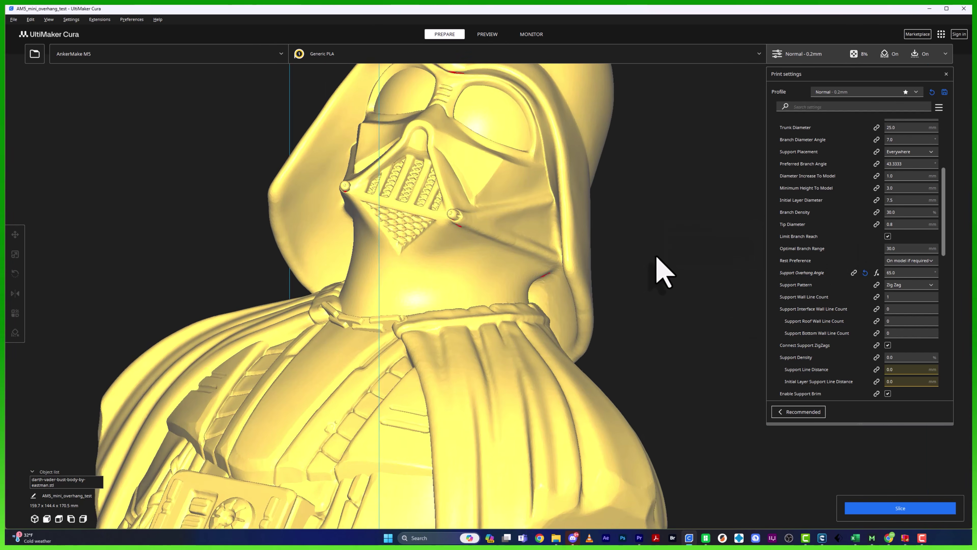
scroll(648, 289, down, 1)
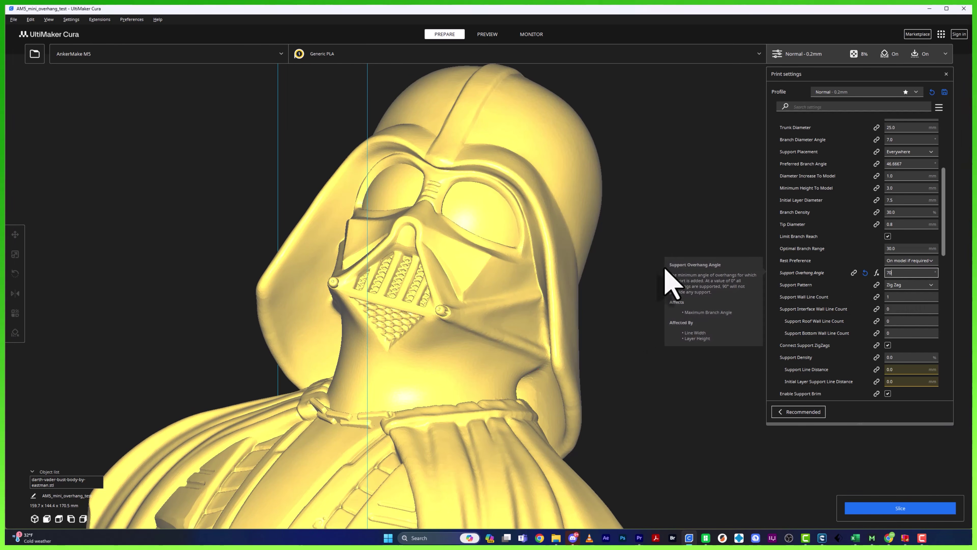
right_drag(658, 404, 754, 362)
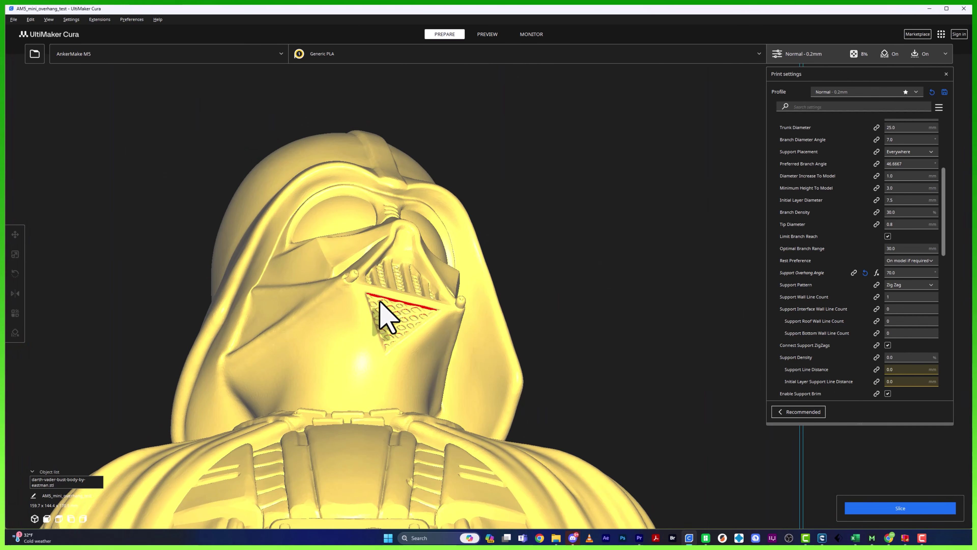
Examine the bust's mouth grille and chin up close, and the whole figure from several angles.
right_drag(626, 285, 647, 320)
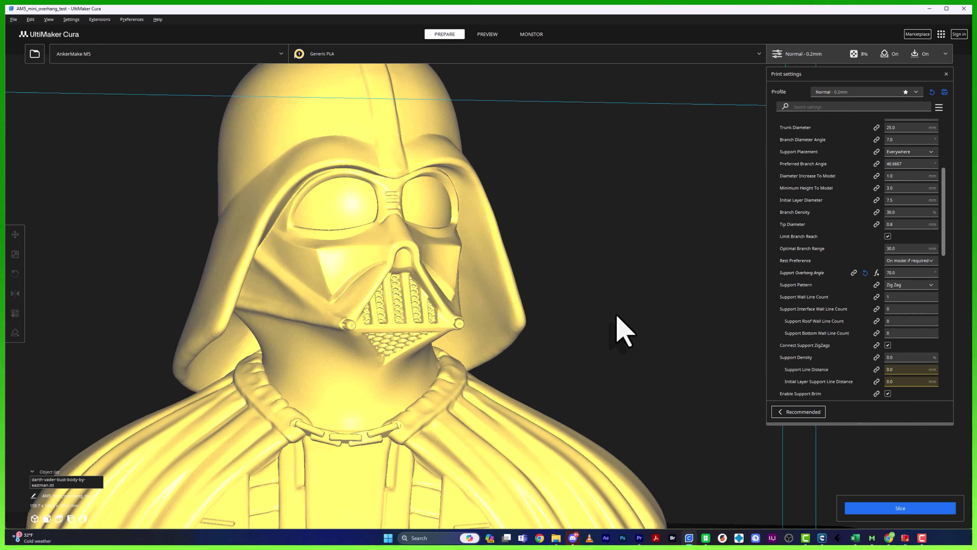
right_drag(643, 371, 550, 332)
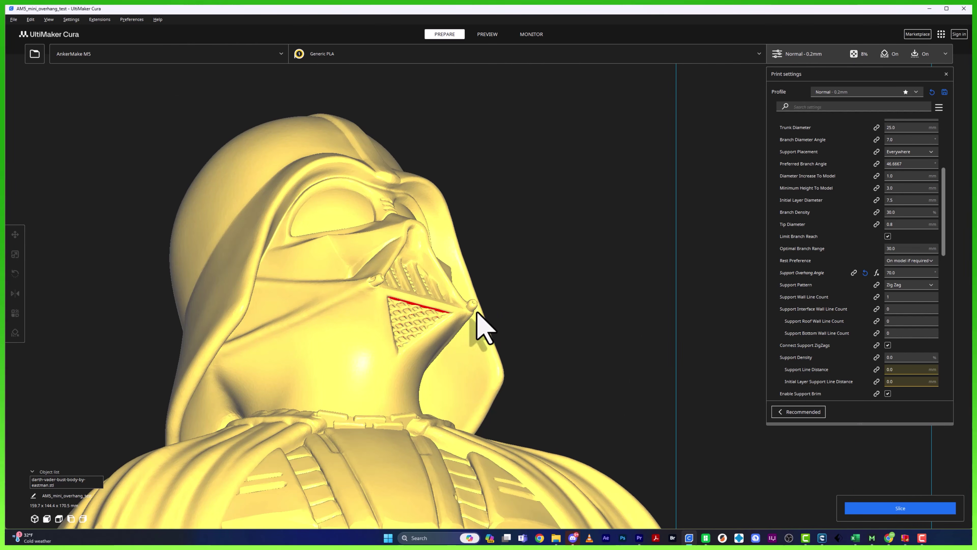
right_drag(581, 257, 536, 304)
scroll(584, 305, down, 3)
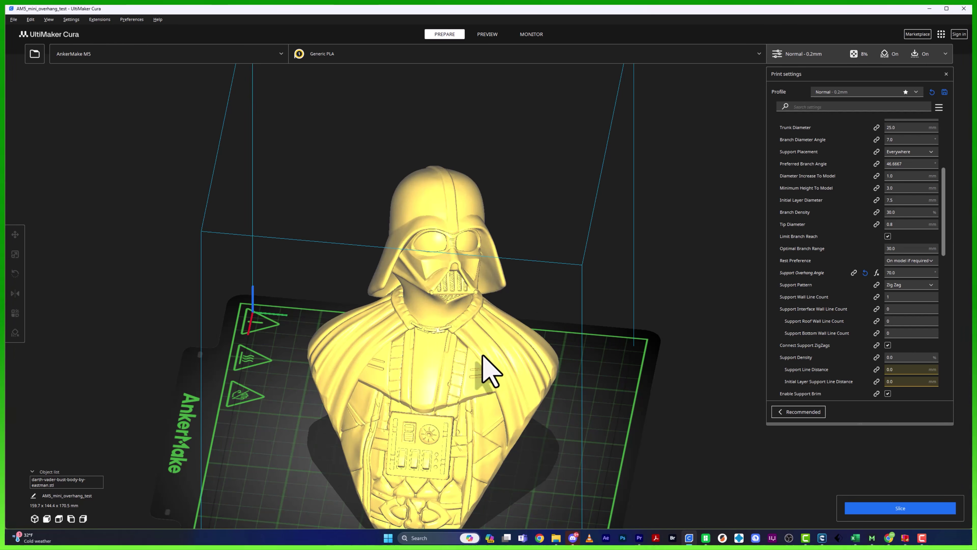
scroll(417, 404, down, 2)
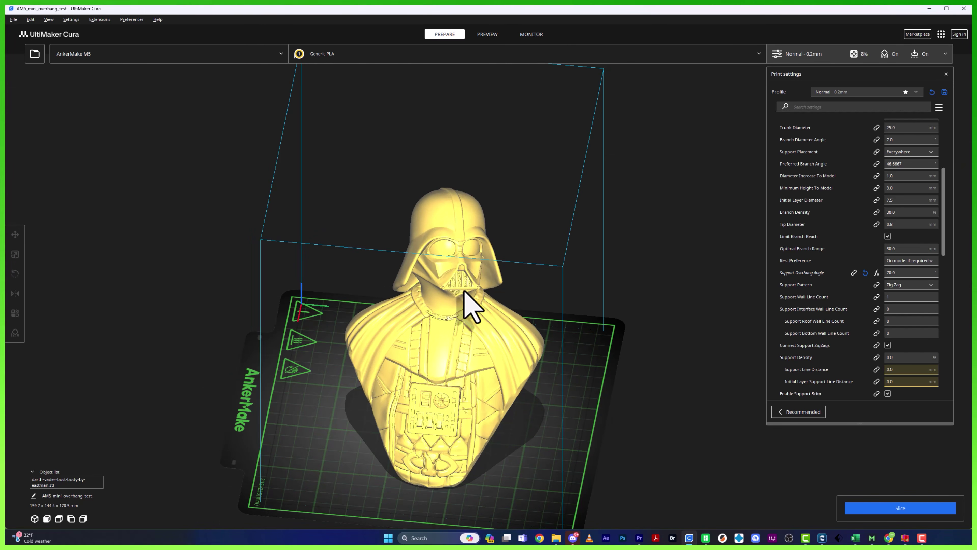
right_drag(345, 448, 469, 302)
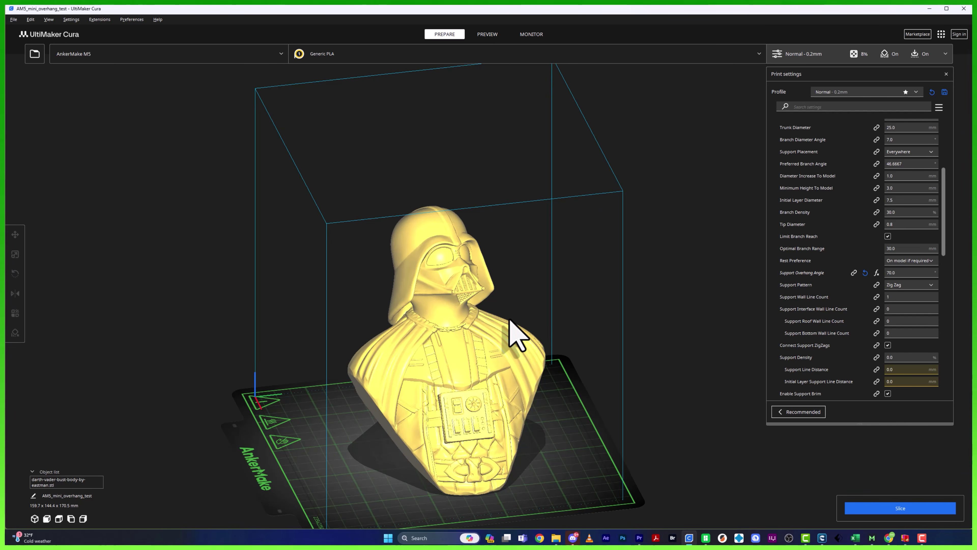
mouse_move(593, 349)
right_down()
mouse_move(421, 355)
mouse_move(563, 371)
mouse_move(592, 350)
right_up()
scroll(475, 307, up, 6)
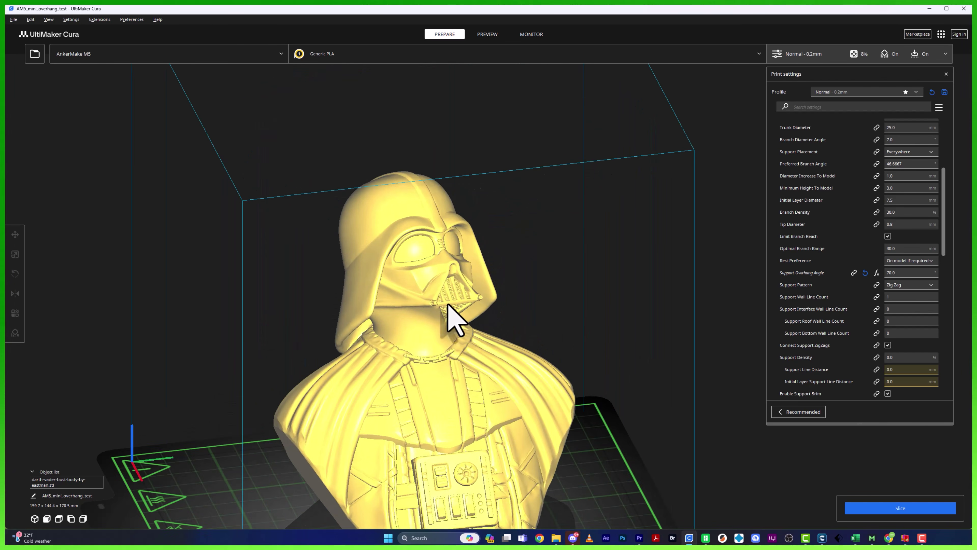
right_drag(541, 334, 569, 301)
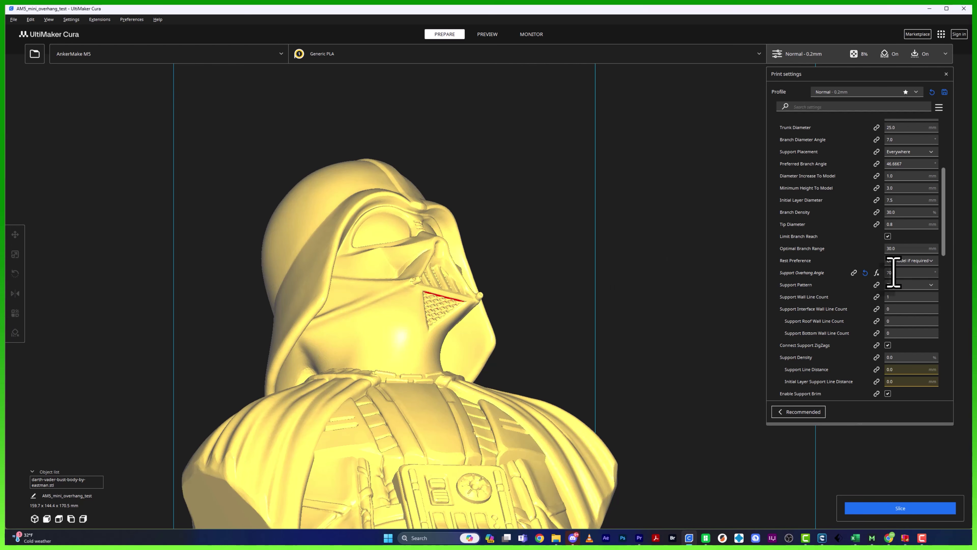
Set the Support Overhang Angle to 60° and examine the marked edges along the bust's cheek and neck.
mouse_move(833, 270)
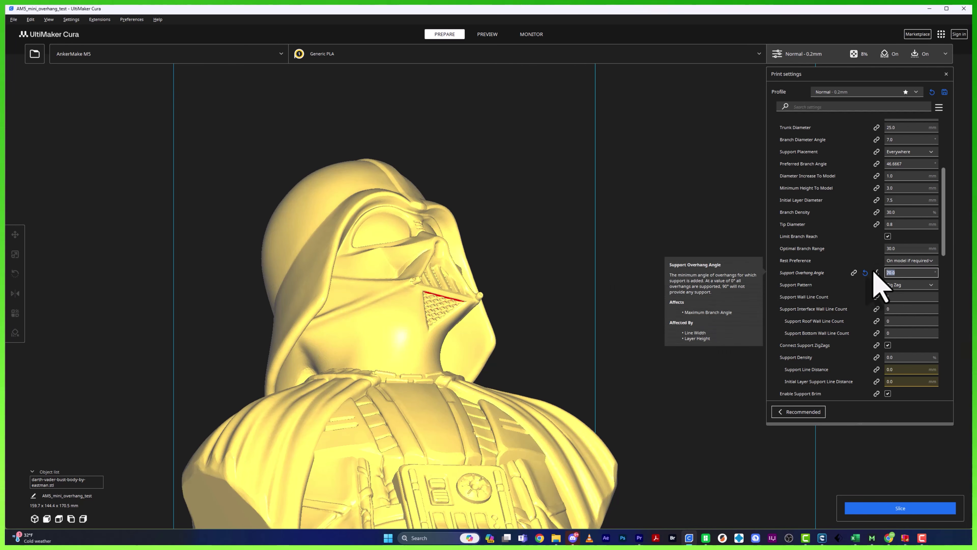
text(0)
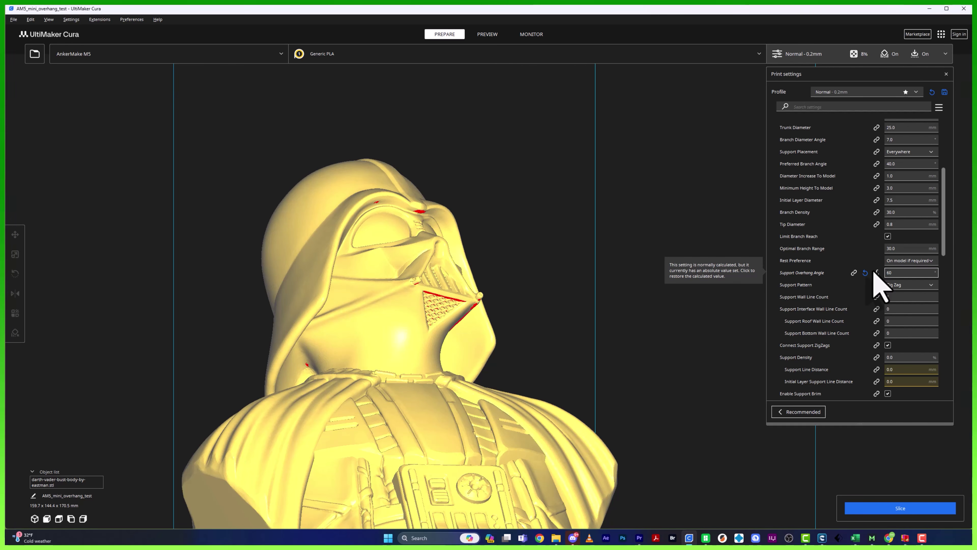
right_drag(597, 285, 493, 327)
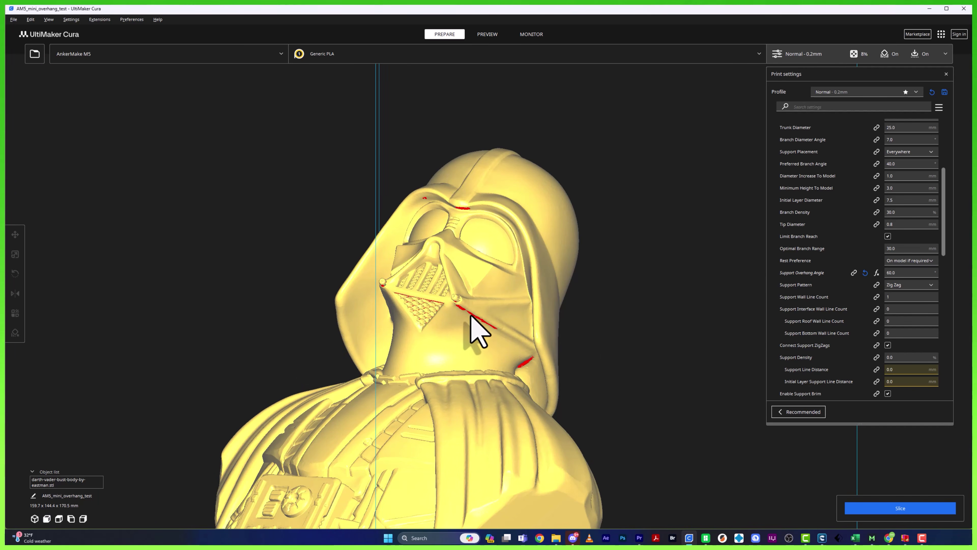
right_drag(615, 368, 498, 312)
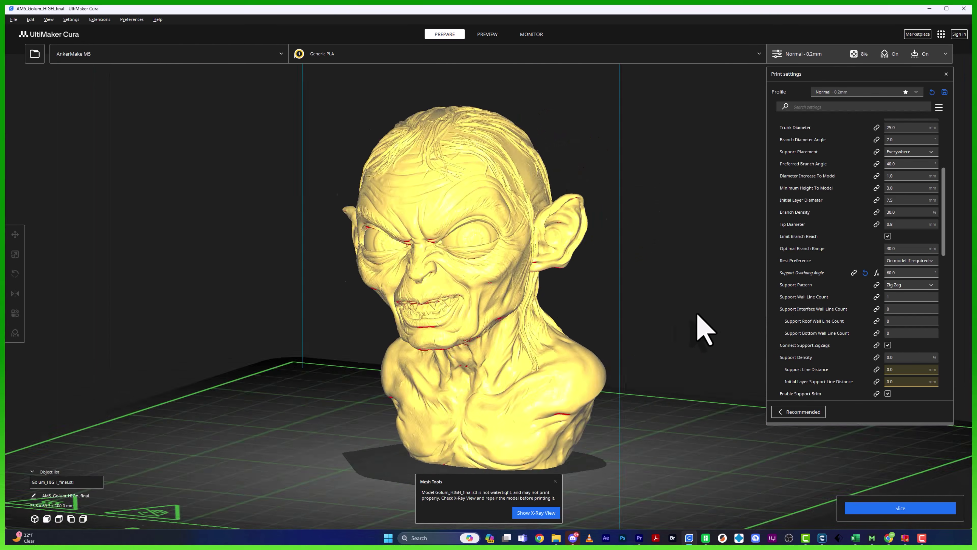
Examine the Gollum bust's face, ears, shoulders and underside of the chin for marked overhangs from the front and side.
right_drag(698, 315, 739, 316)
scroll(710, 322, up, 3)
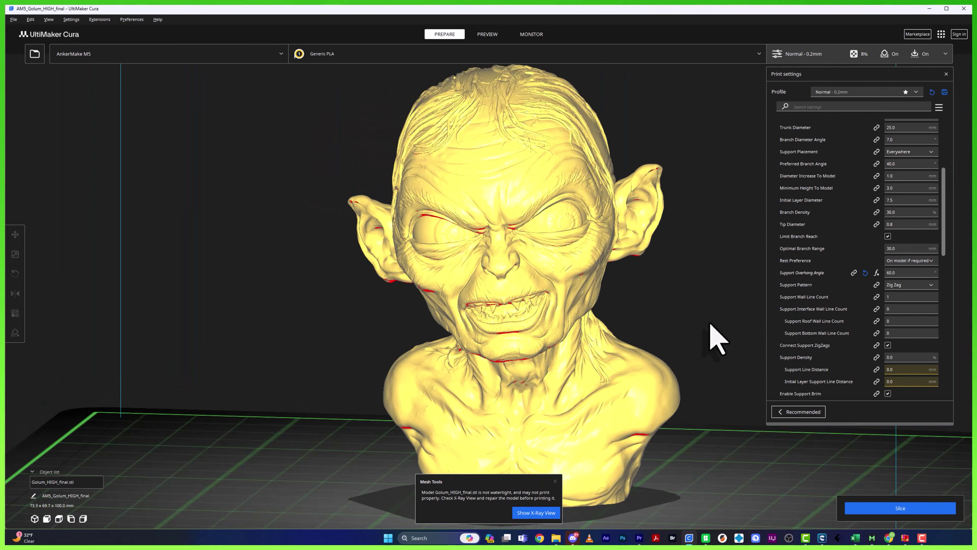
middle_drag(730, 323, 584, 301)
scroll(584, 300, down, 1)
scroll(584, 301, down, 3)
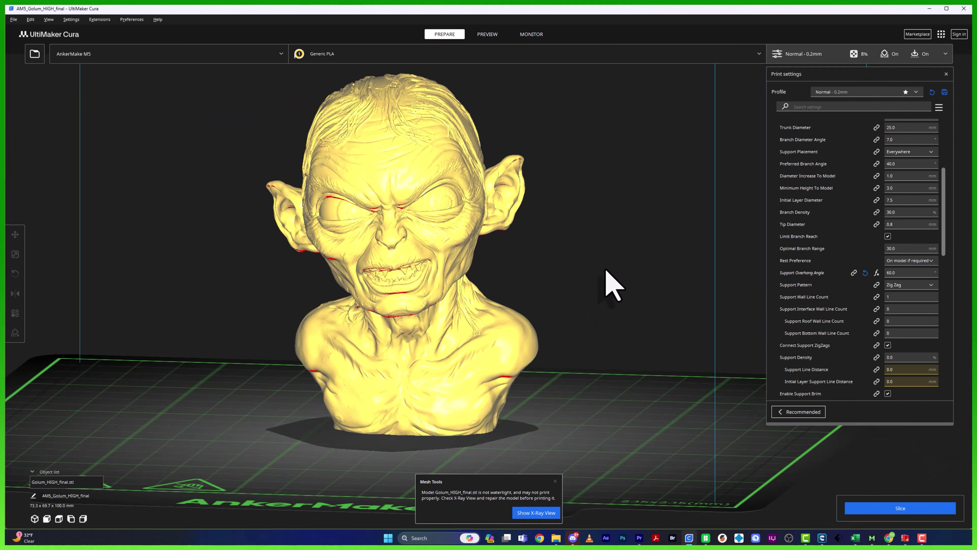
right_drag(603, 323, 395, 338)
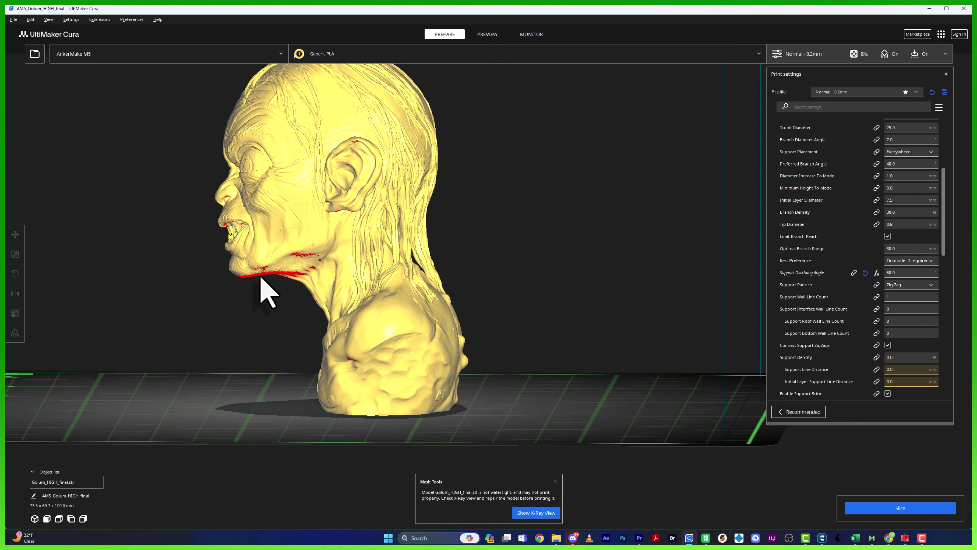
right_drag(216, 397, 420, 380)
right_click(421, 365)
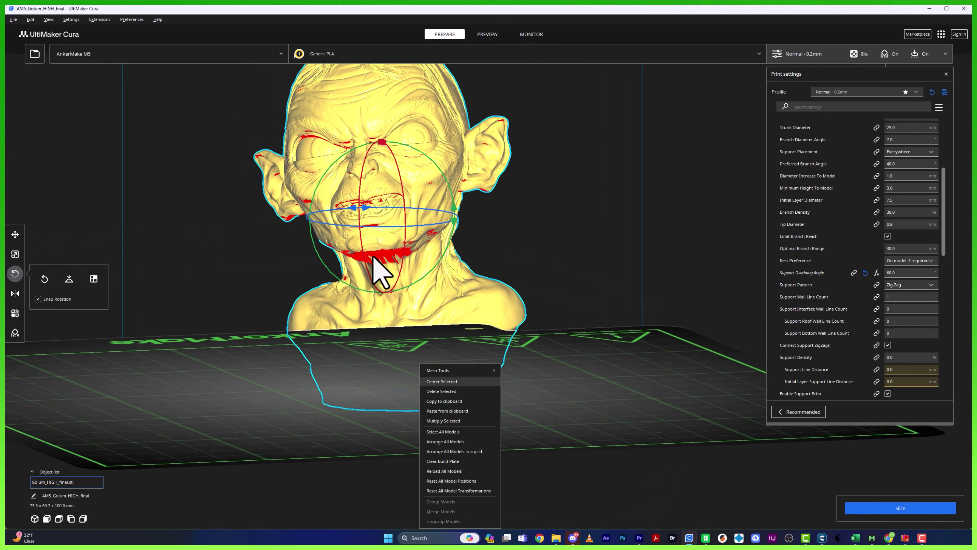
click(546, 244)
right_drag(576, 244, 396, 265)
right_drag(392, 265, 429, 265)
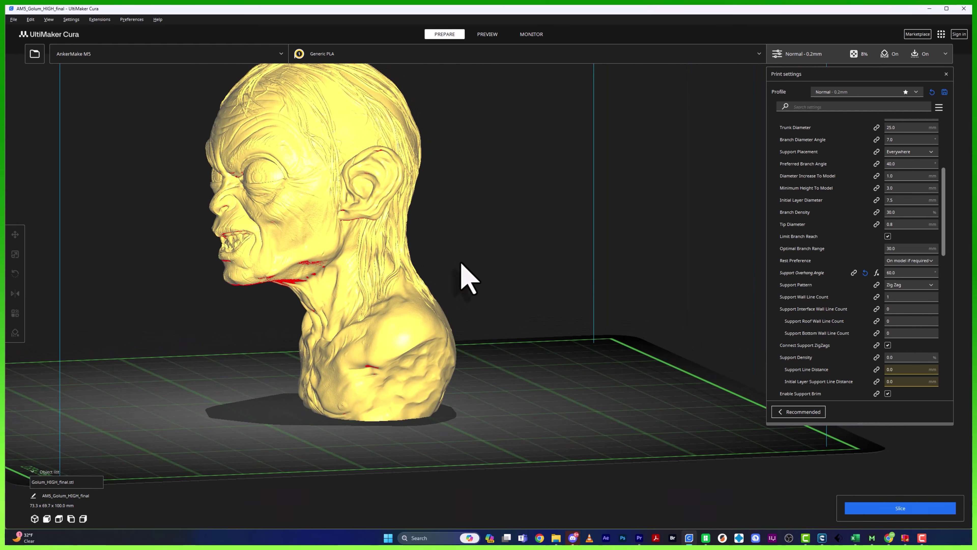
Set the Support Overhang Angle to 70° and examine the underside of Gollum's chin.
mouse_move(902, 273)
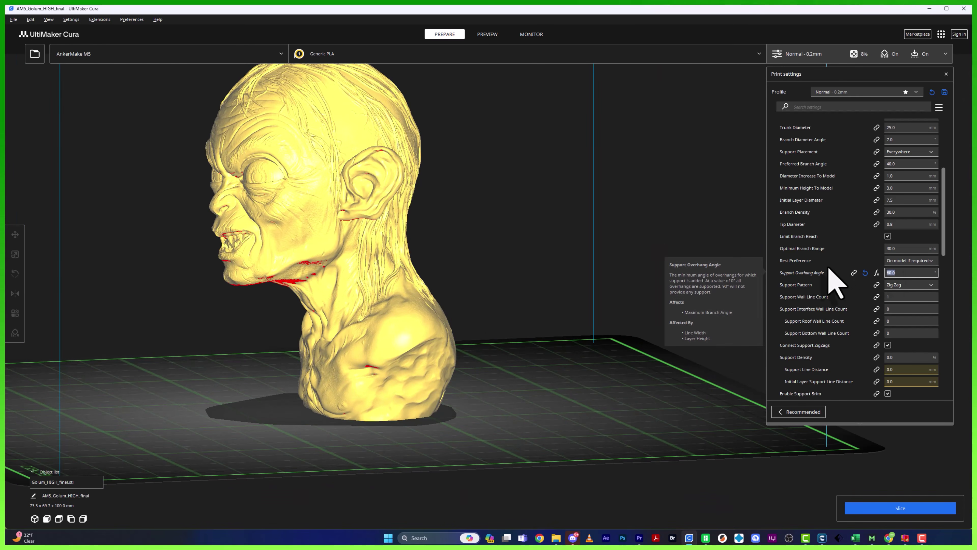
text(70)
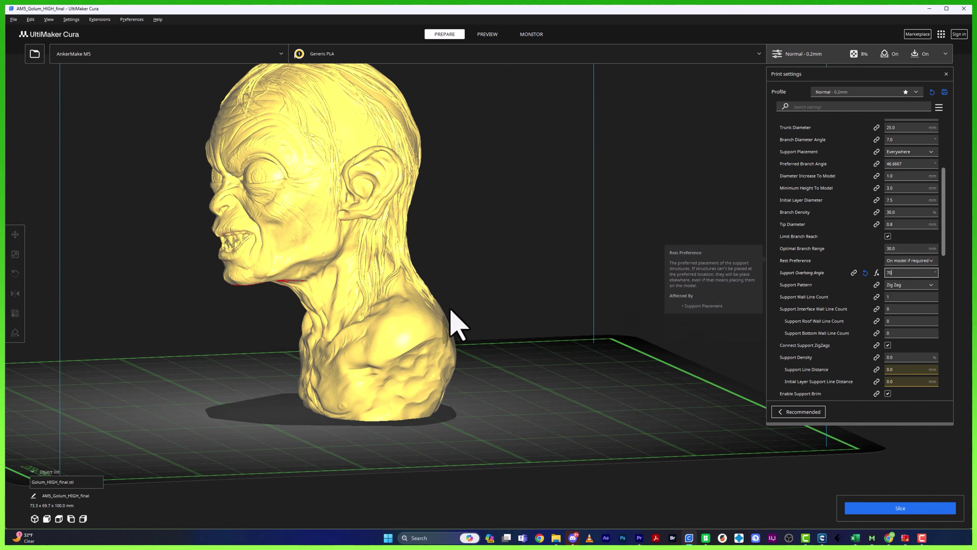
right_drag(217, 360, 273, 295)
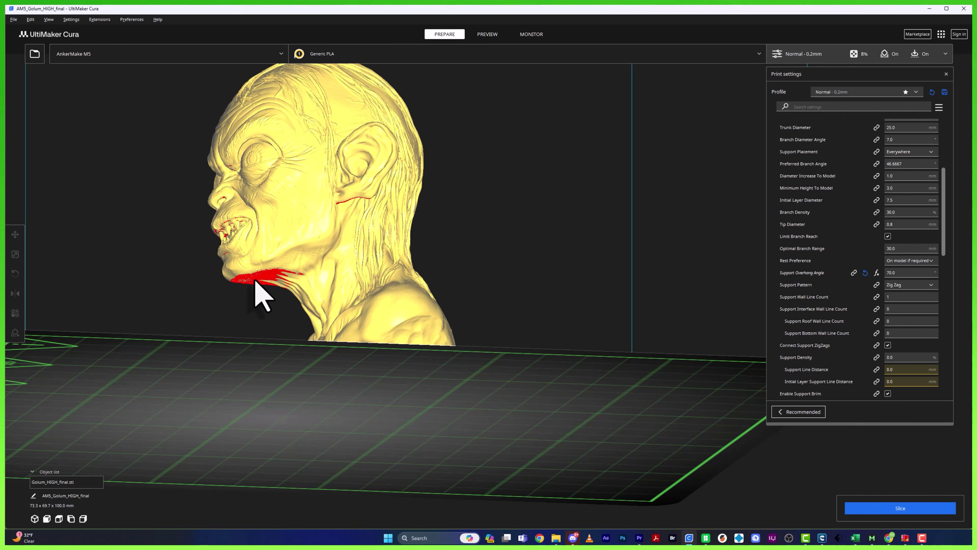
Lower the sliced Gollum bust's preview to about layer 187 and examine where the chin starts printing without supports.
right_drag(611, 240, 723, 343)
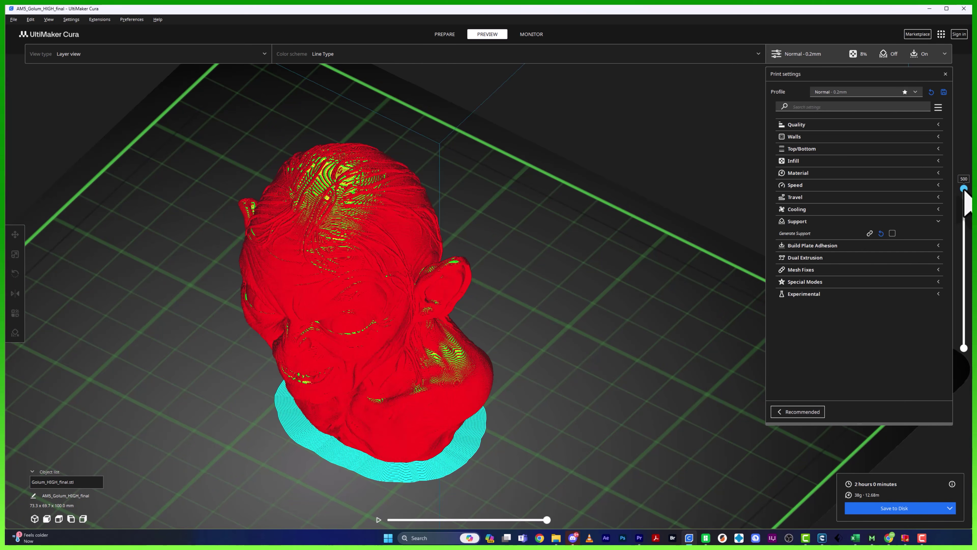
drag(964, 189, 965, 282)
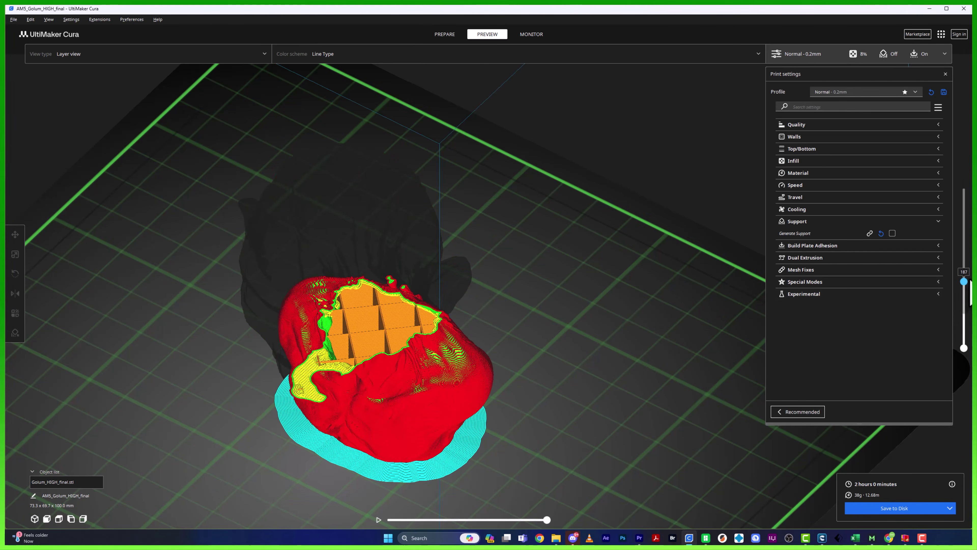
drag(964, 281, 970, 284)
right_drag(580, 387, 561, 379)
scroll(617, 371, down, 3)
scroll(617, 369, up, 3)
scroll(630, 371, up, 1)
right_drag(639, 377, 741, 327)
Raise the layer preview to about layer 193 and examine the chin overhang from the front, side and above.
drag(964, 283, 966, 279)
right_drag(754, 300, 611, 305)
scroll(519, 342, up, 6)
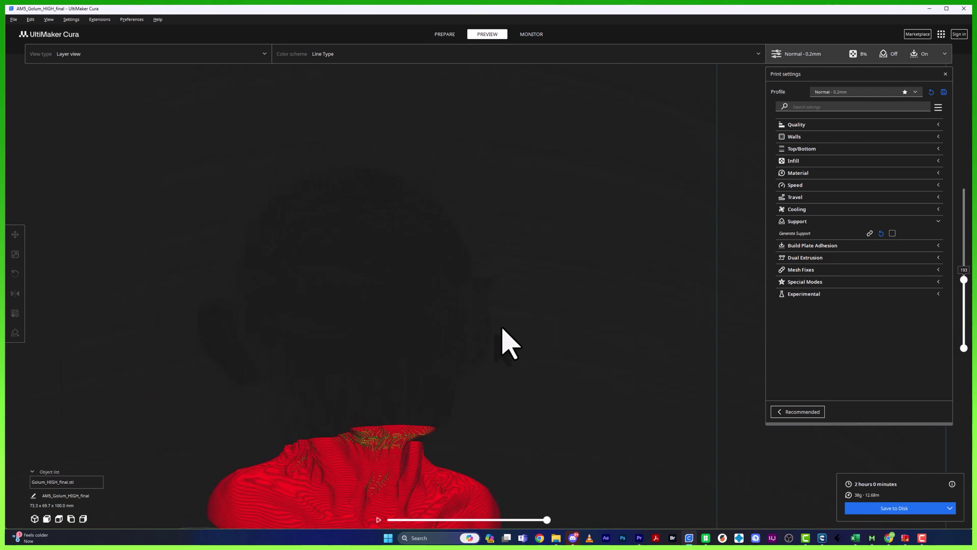
right_drag(370, 333, 593, 349)
scroll(467, 300, down, 3)
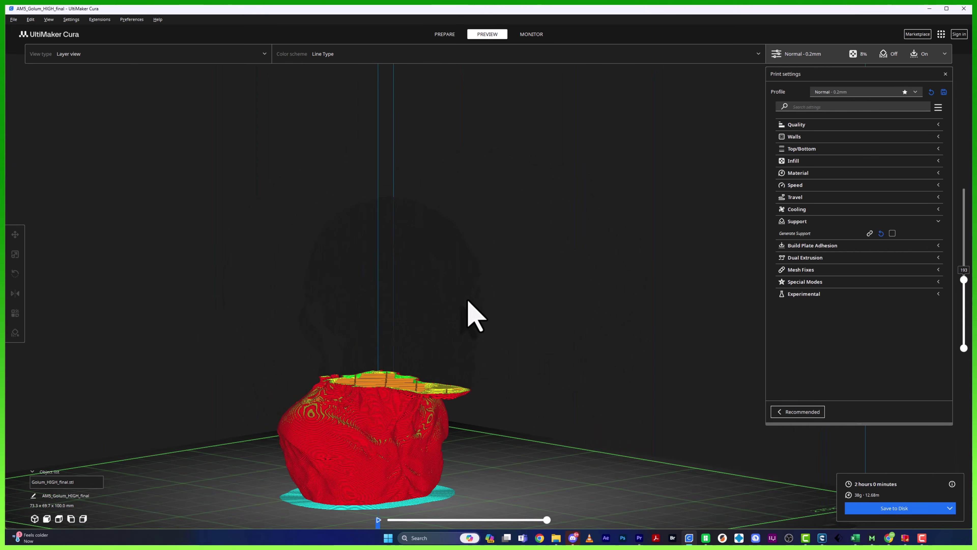
right_drag(572, 335, 532, 351)
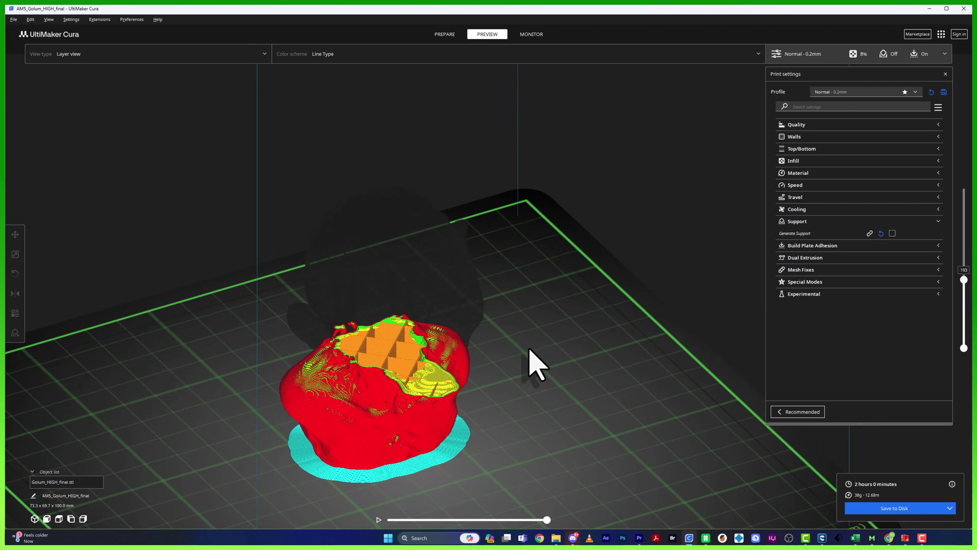
Step the preview down to layer 184 to inspect the chin's first unsupported area, and restore all layers.
drag(964, 279, 965, 287)
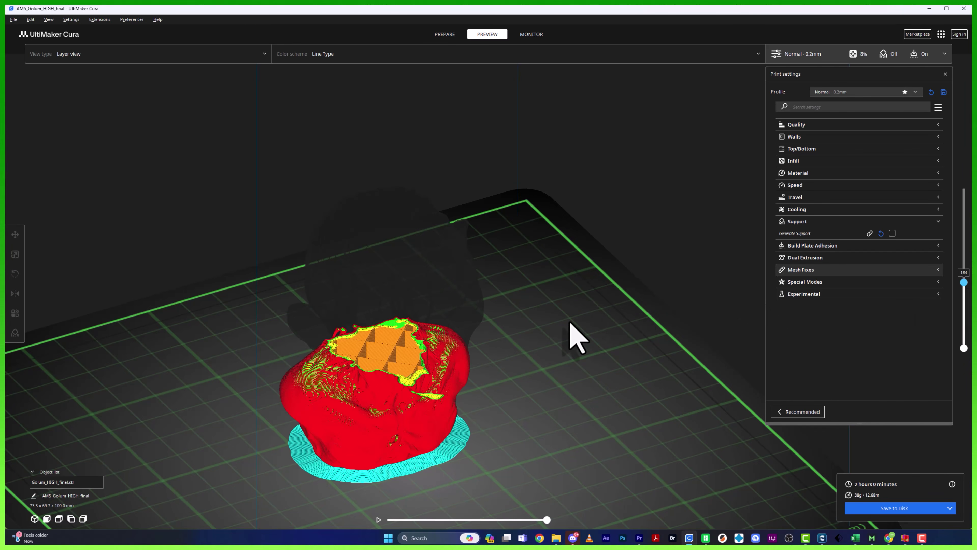
right_drag(613, 439, 419, 415)
drag(965, 284, 964, 188)
Return to the model preparation view and rotate the Gollum bust backward so its face and chin tilt upward.
click(445, 34)
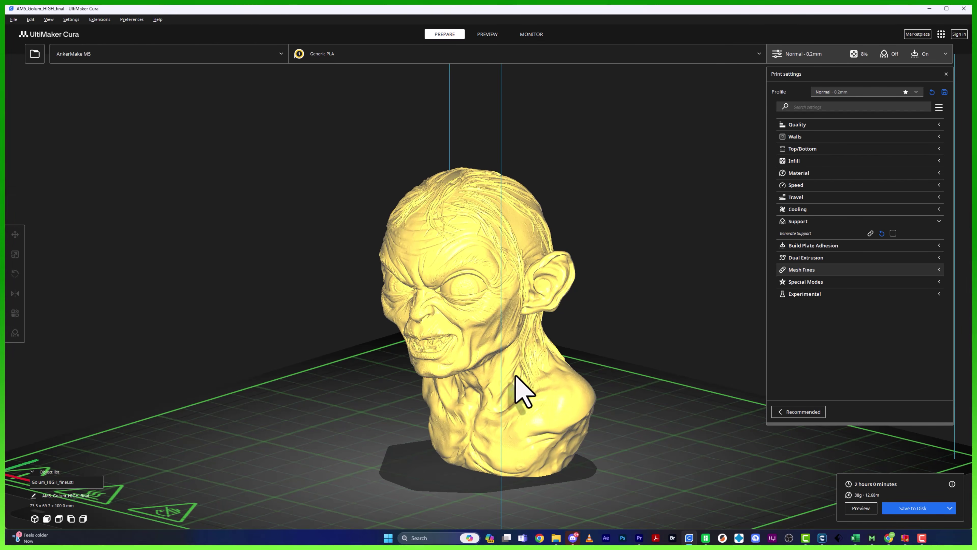
click(436, 306)
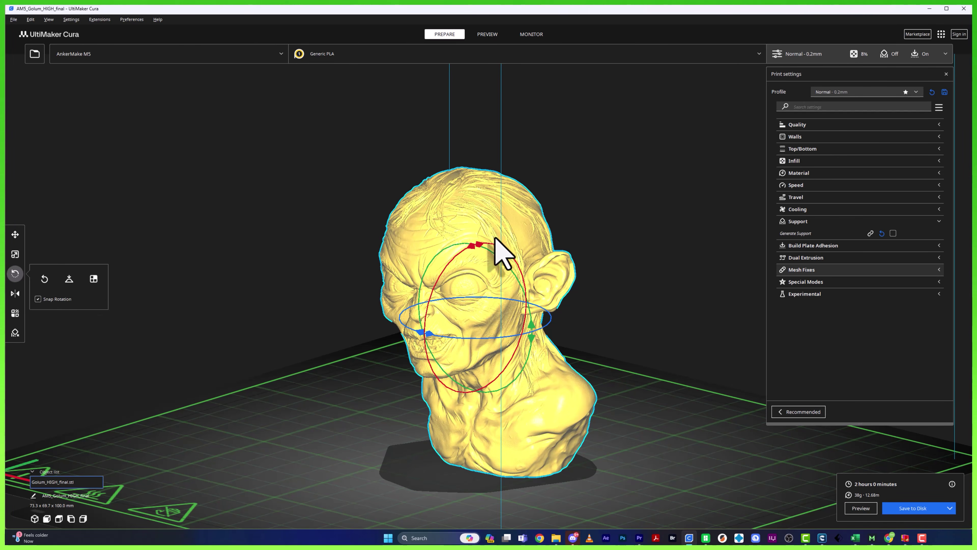
drag(478, 244, 516, 232)
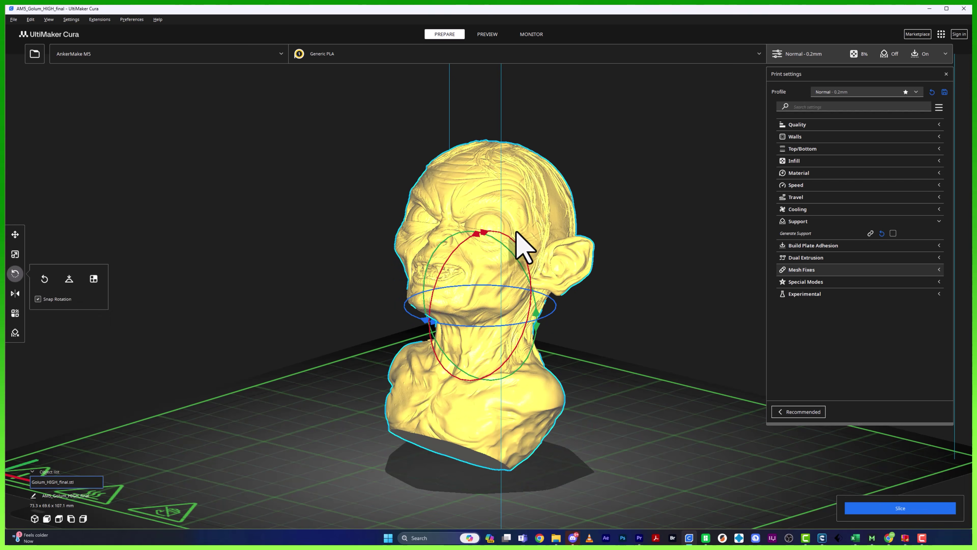
Move the tilted bust down to Z -19.3759 mm so its base sinks below the build plate, and check it from the side.
click(16, 234)
drag(481, 229, 478, 278)
right_drag(632, 452, 506, 434)
drag(564, 308, 585, 346)
mouse_move(647, 486)
right_down()
mouse_move(665, 461)
mouse_move(650, 483)
right_up()
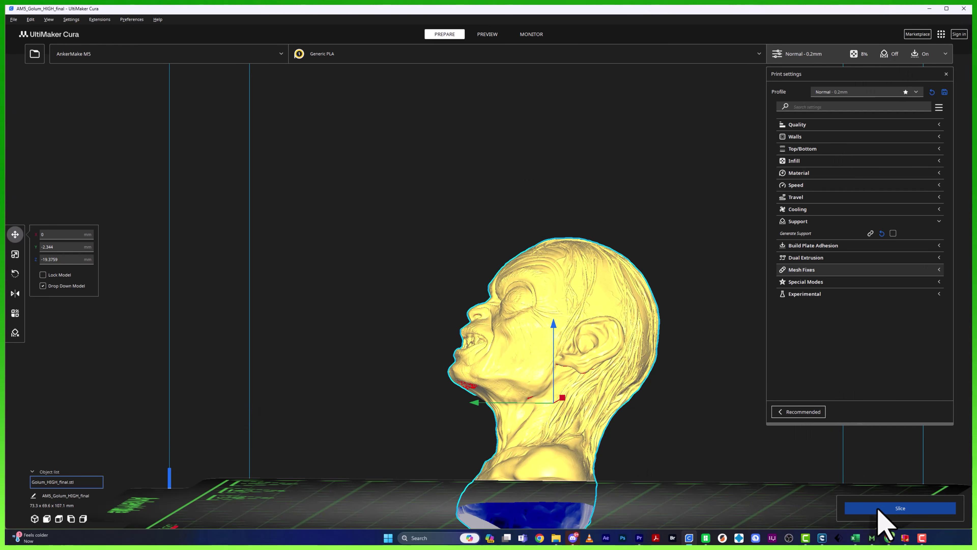
Slice the tilted bust and inspect the chin and earlobe from above at layer 208.
click(900, 507)
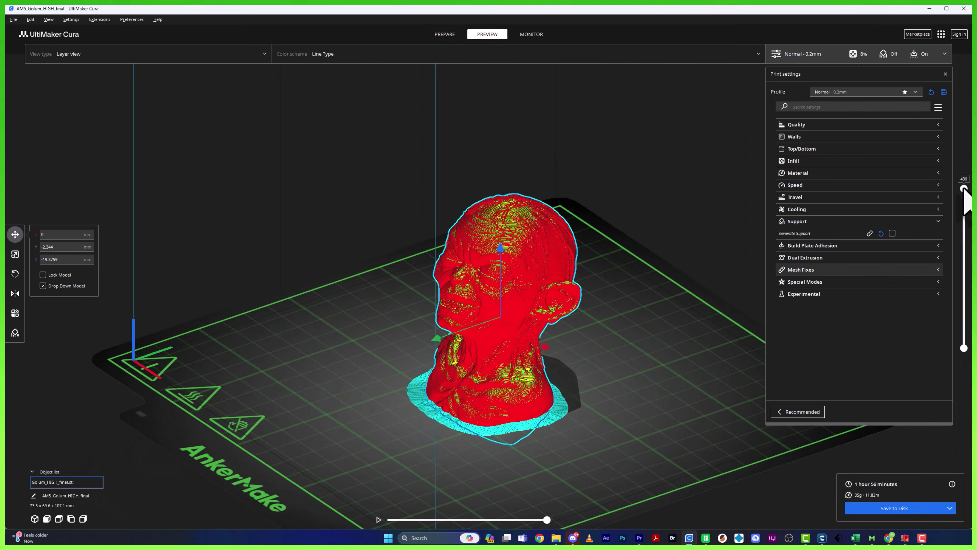
drag(962, 192, 951, 274)
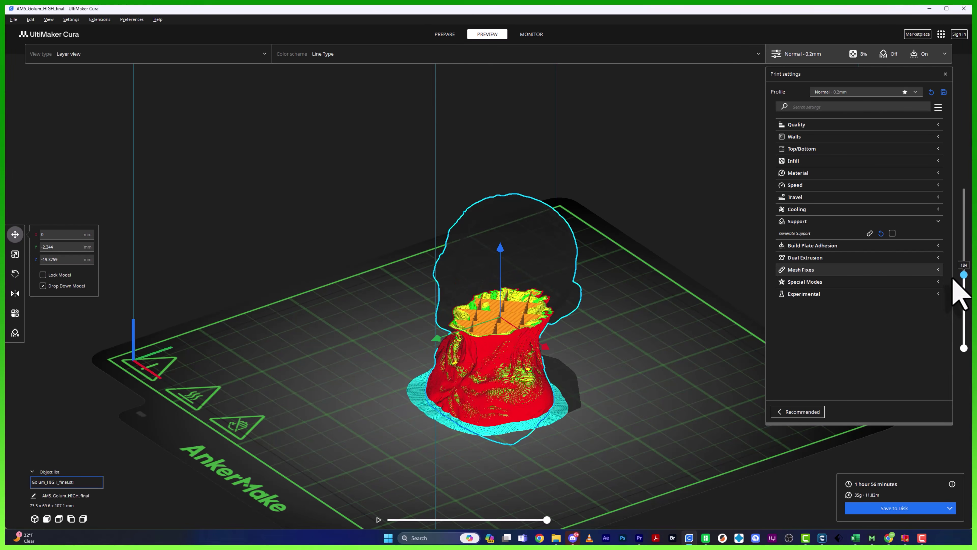
drag(951, 274, 949, 271)
right_drag(452, 299, 473, 345)
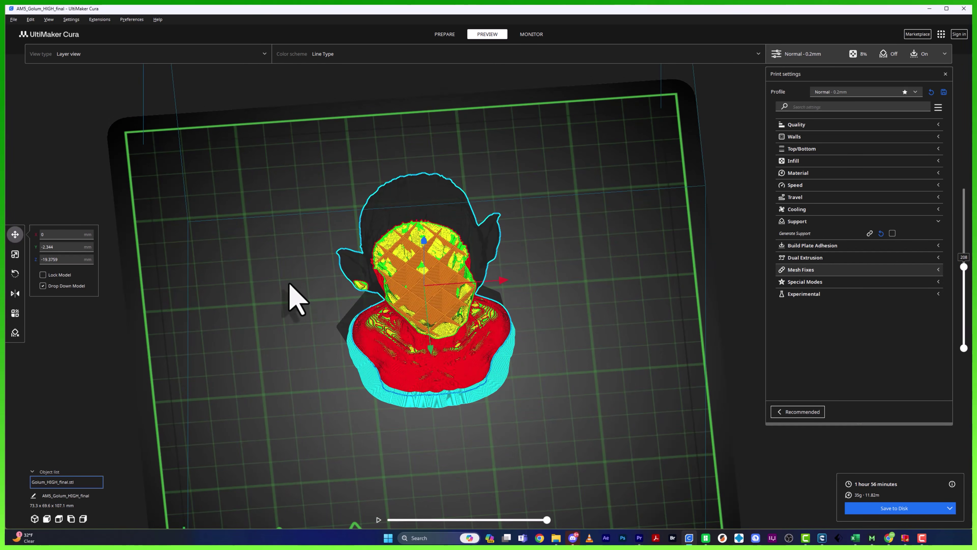
scroll(305, 279, up, 5)
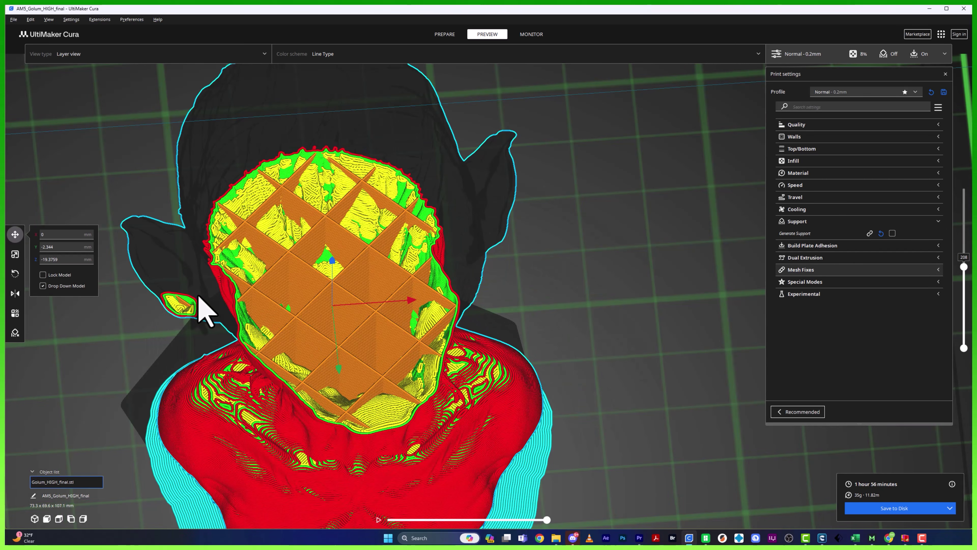
Restore the preview to the top layer, 439, and examine the complete sliced bust at an angle.
drag(967, 281, 964, 164)
scroll(629, 317, down, 5)
right_drag(612, 377, 441, 366)
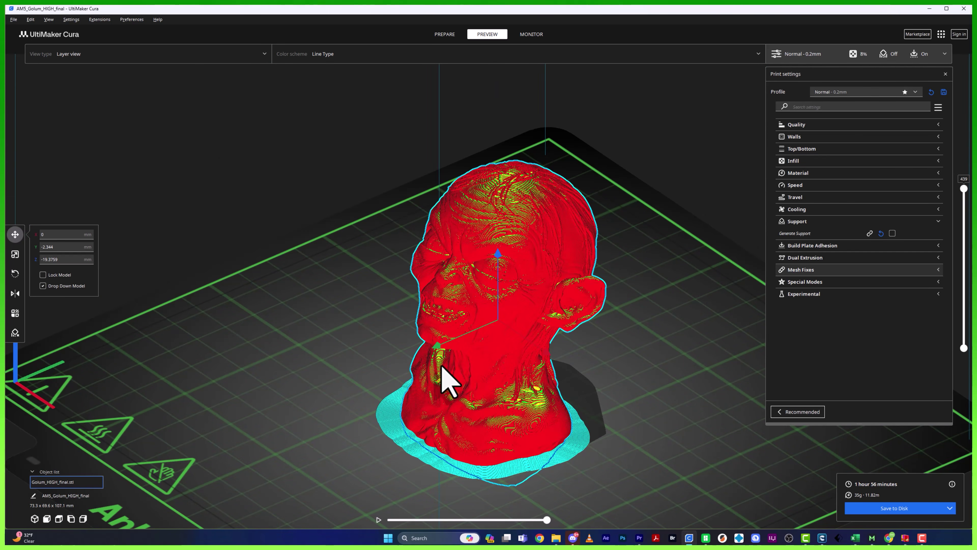